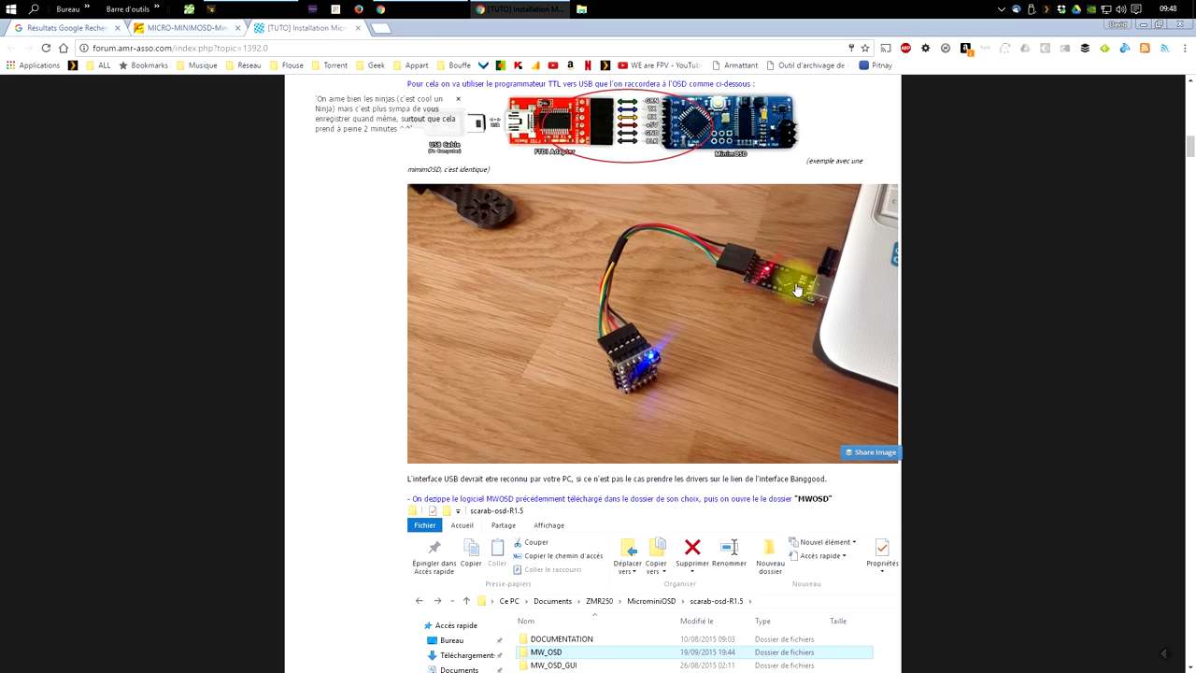
# Step: Read through the MinimOSD installation tutorial, from the USB adapter wiring and Arduino configuration to the Cleanflight port settings
pyautogui.scroll(-5, 802, 286)
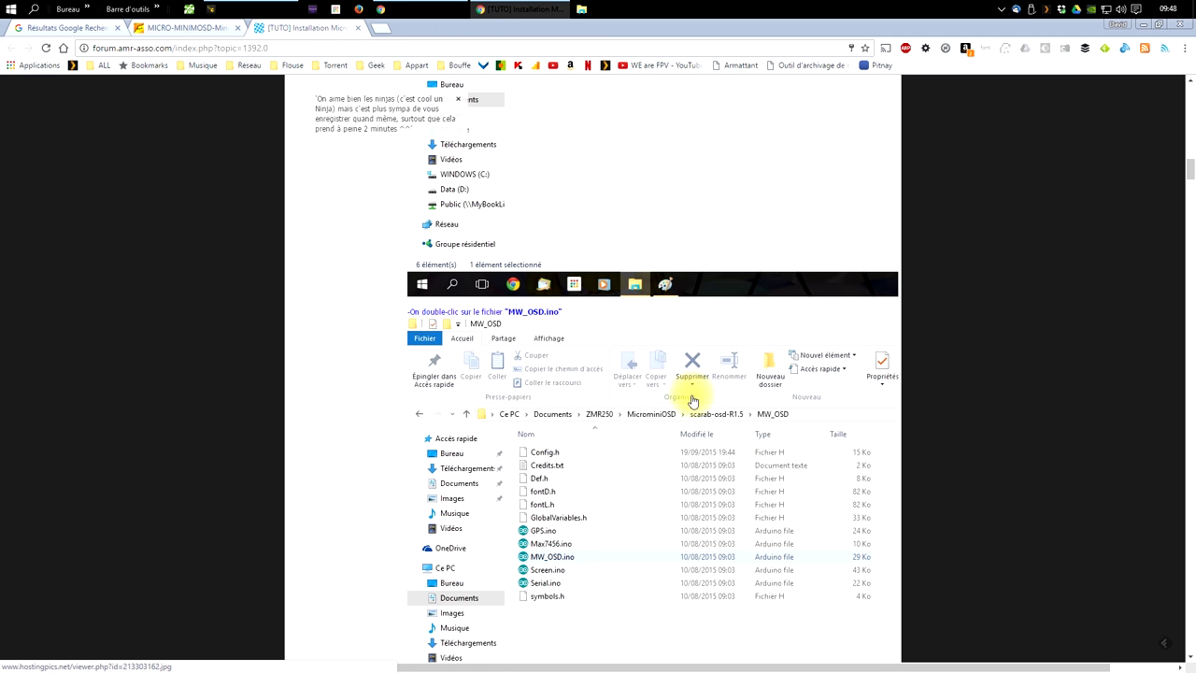
pyautogui.scroll(-7, 554, 351)
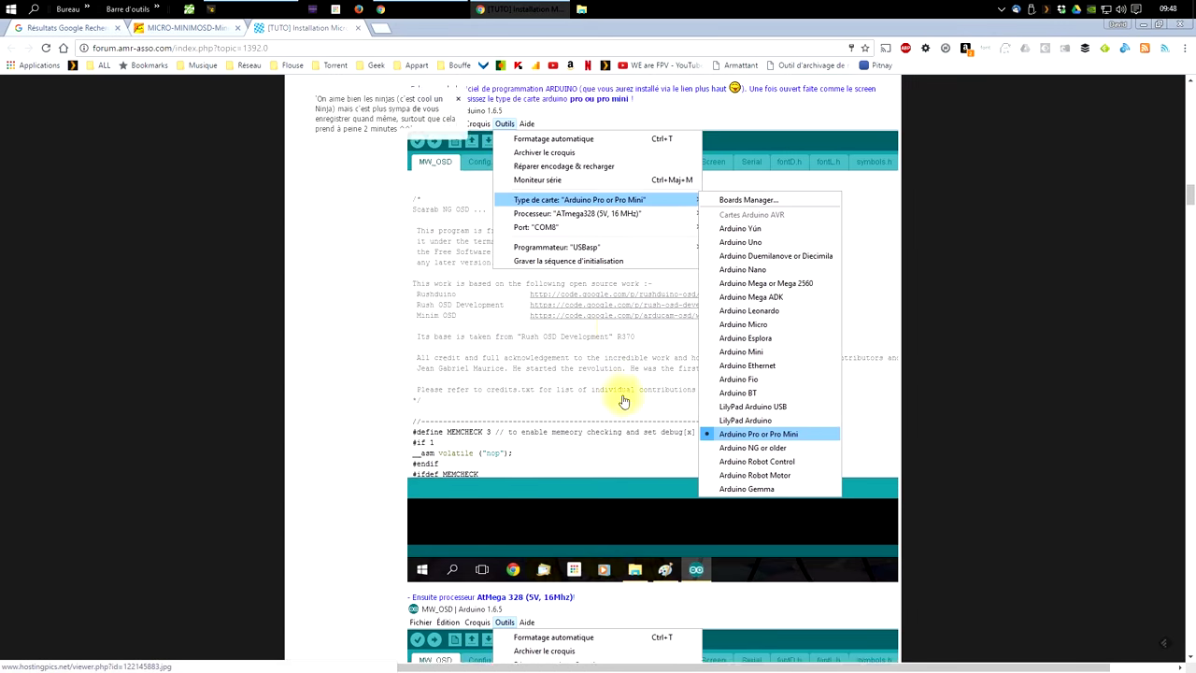
pyautogui.scroll(-10, 590, 411)
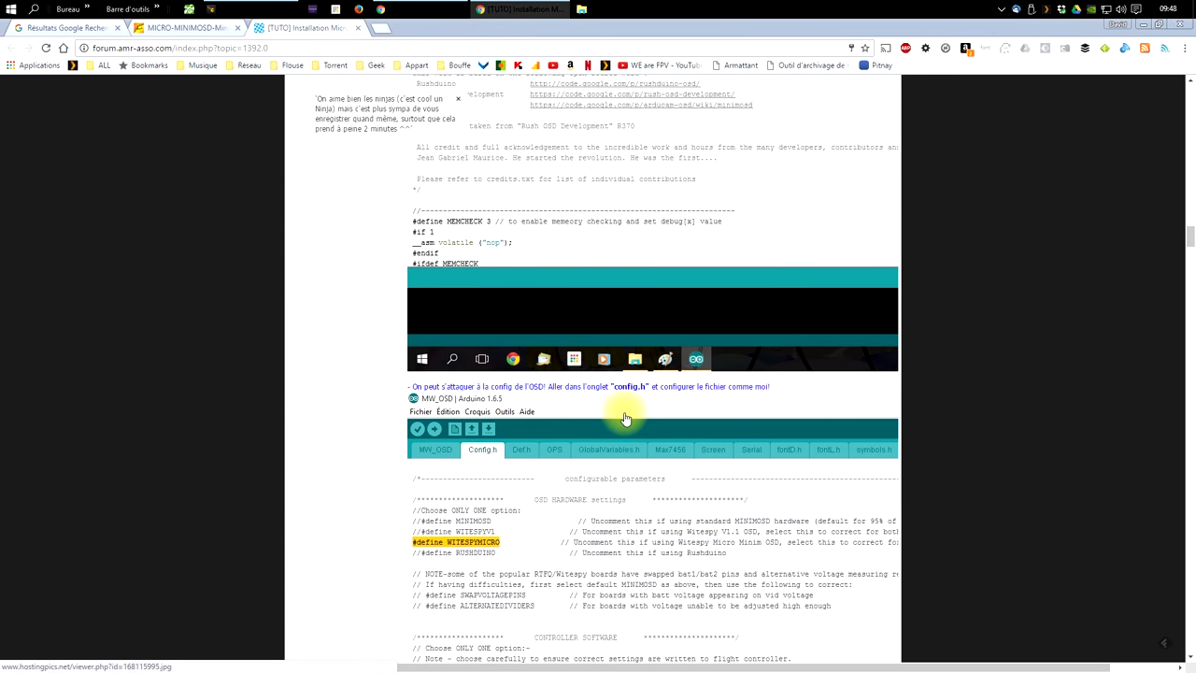
pyautogui.scroll(-6, 545, 364)
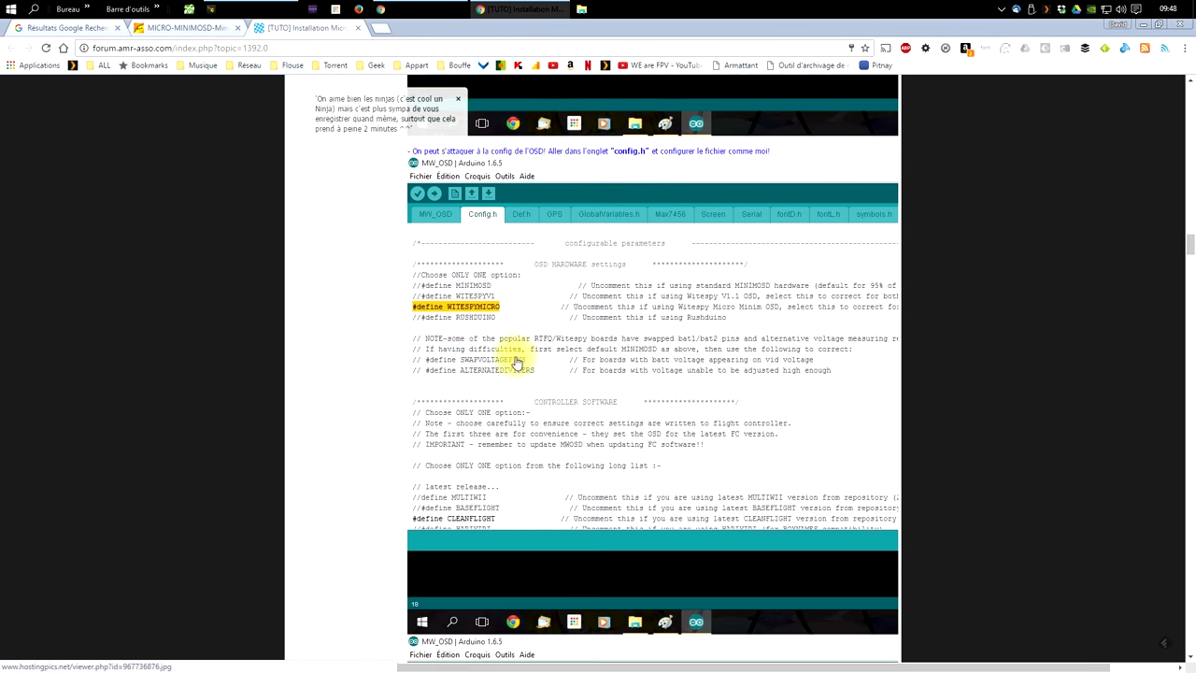
pyautogui.scroll(-8, 486, 304)
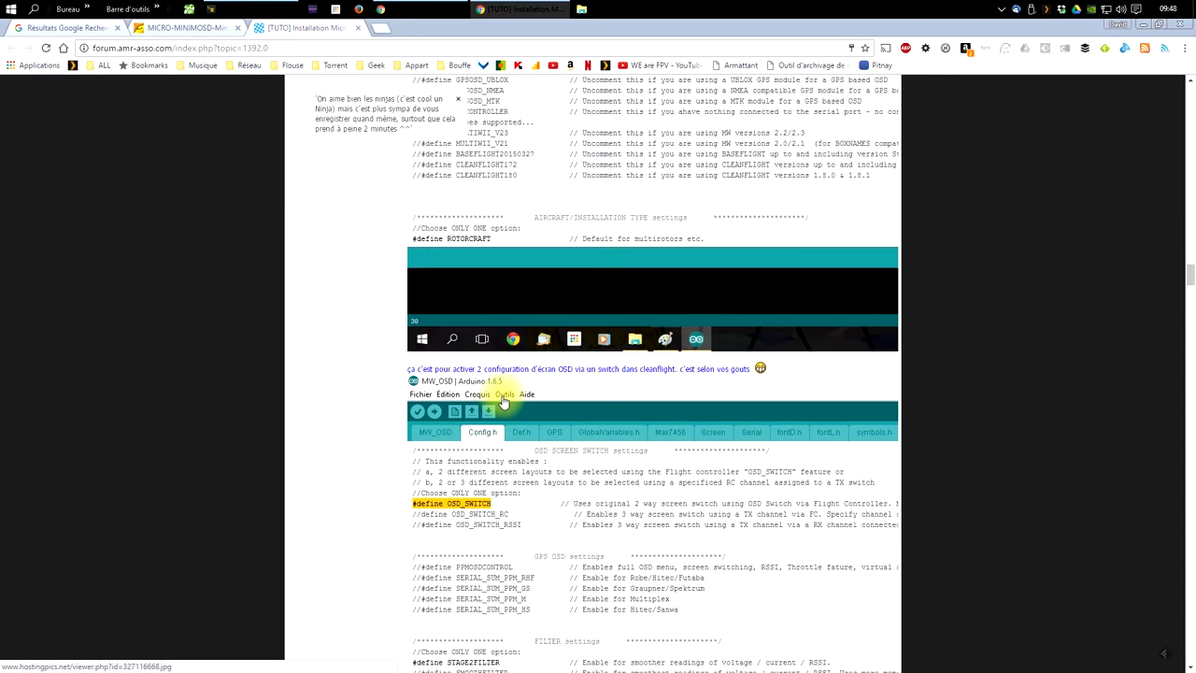
pyautogui.scroll(-6, 540, 462)
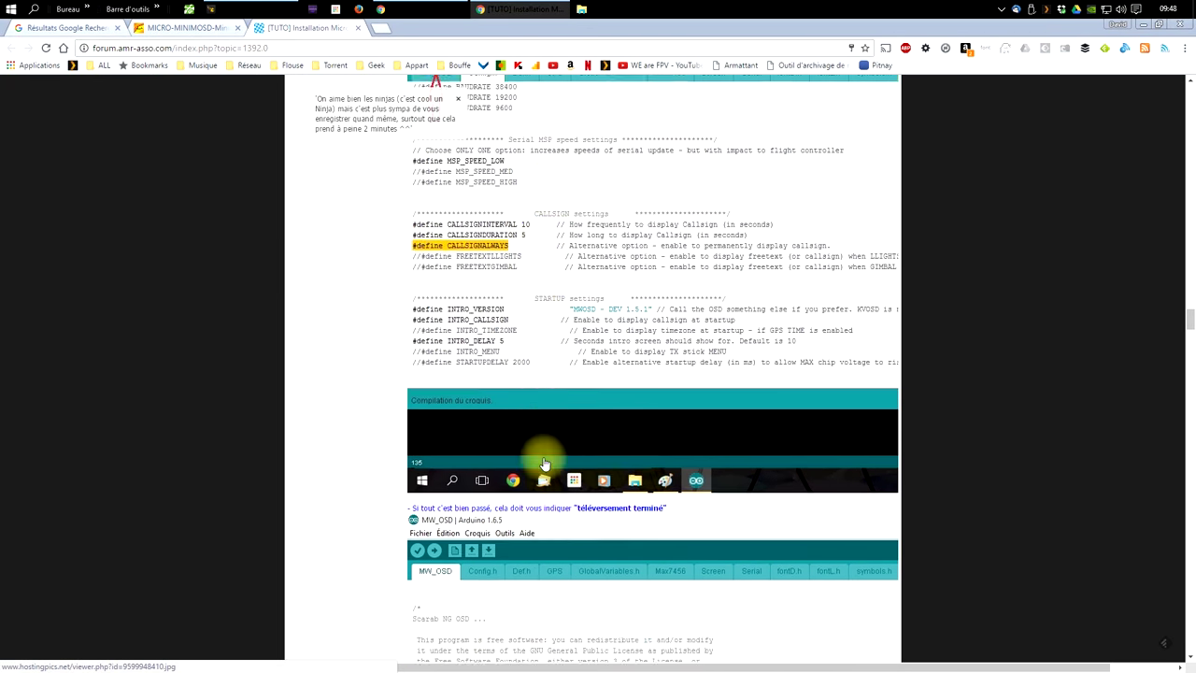
pyautogui.scroll(-1, 554, 460)
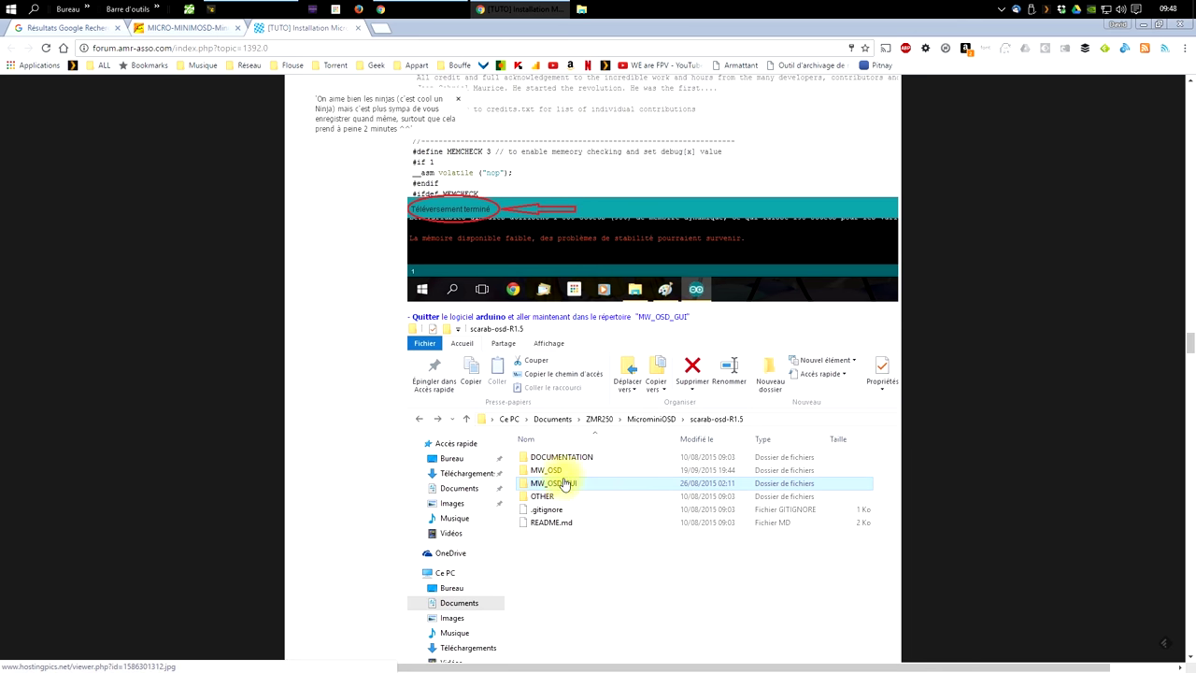
pyautogui.scroll(-5, 601, 513)
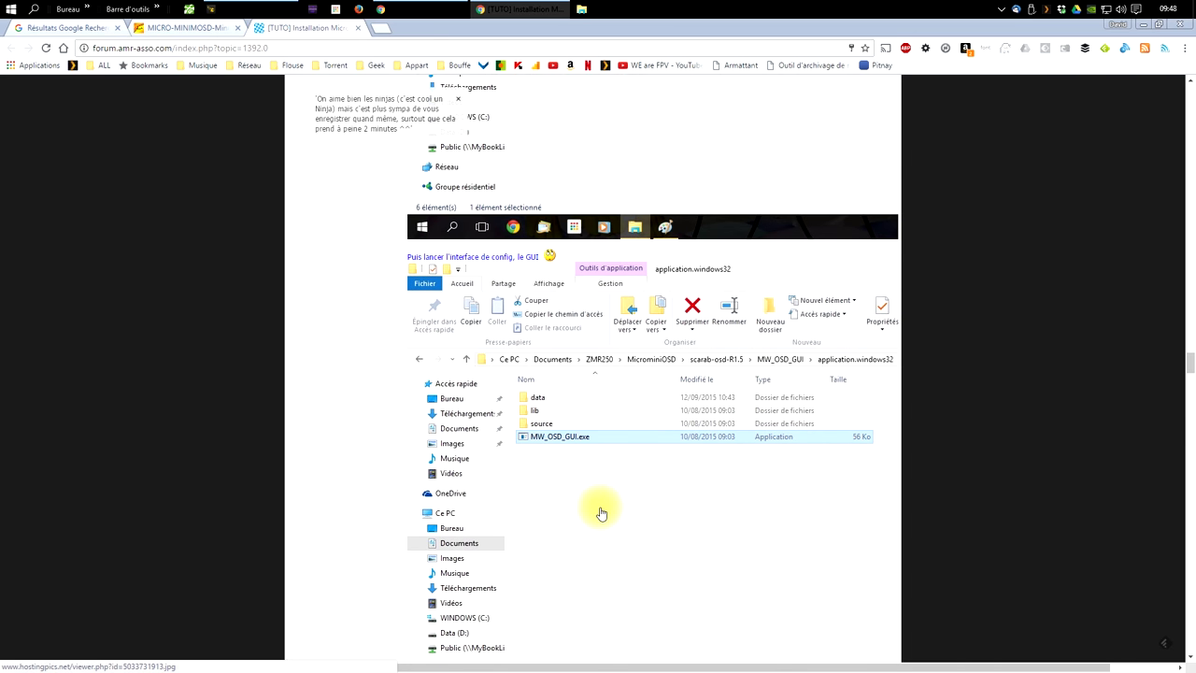
pyautogui.scroll(-1, 573, 466)
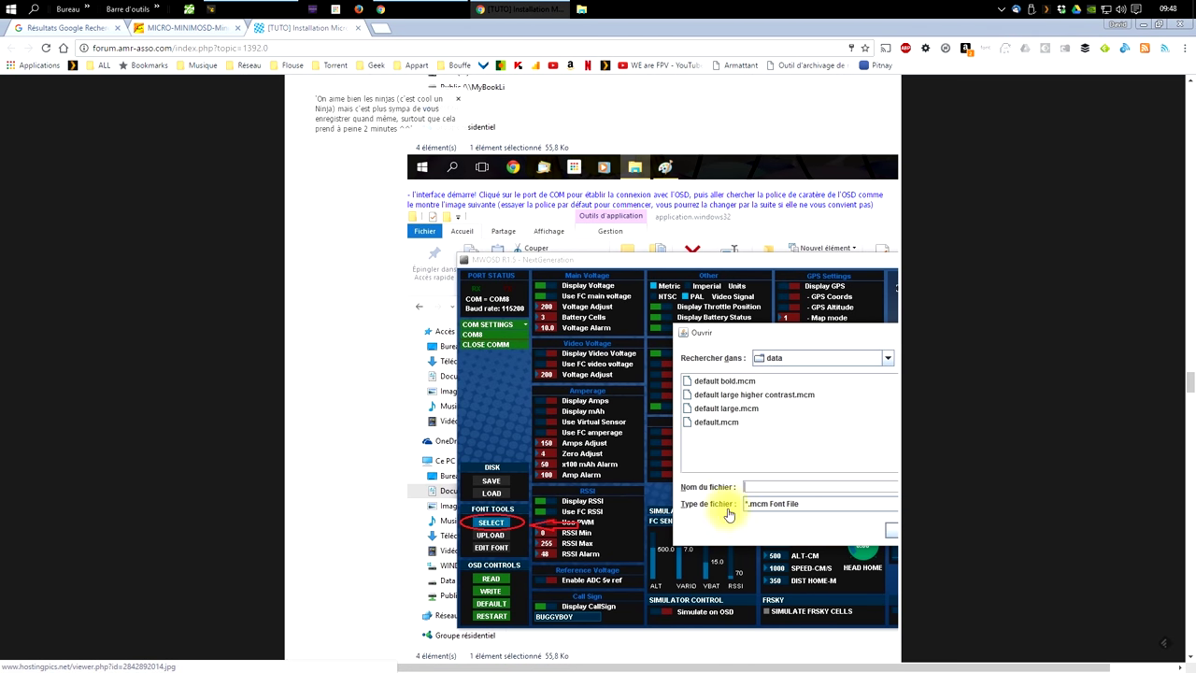
pyautogui.scroll(-5, 625, 402)
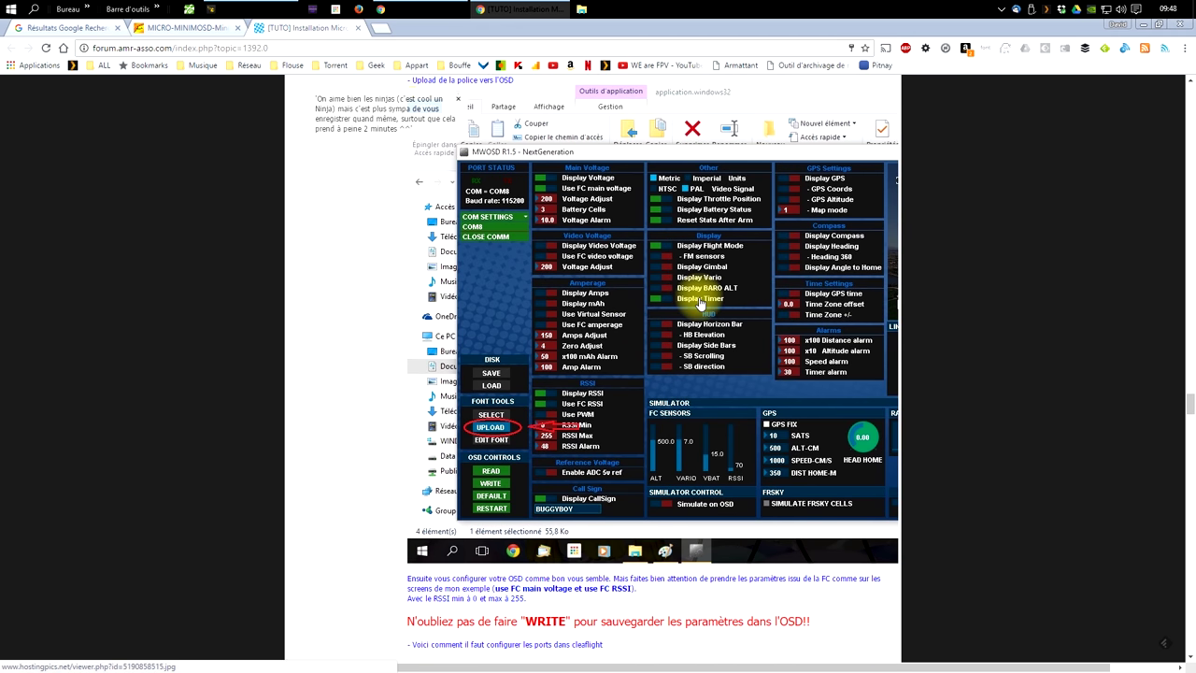
pyautogui.scroll(-3, 632, 428)
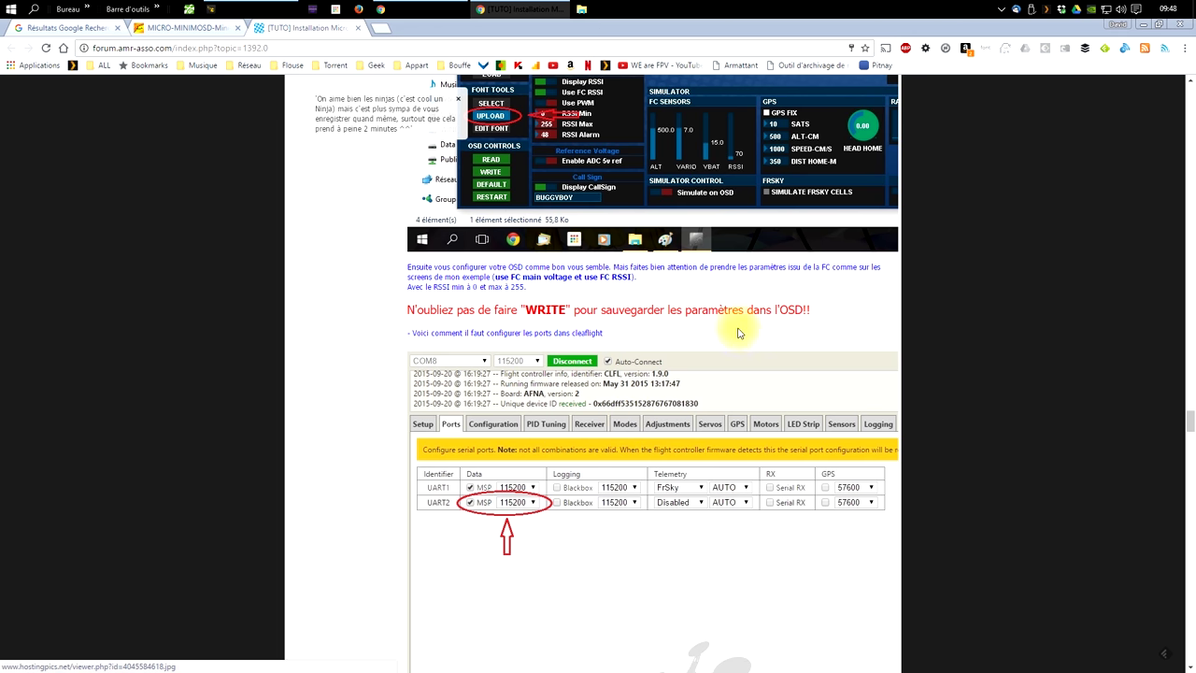
pyautogui.scroll(-2, 558, 428)
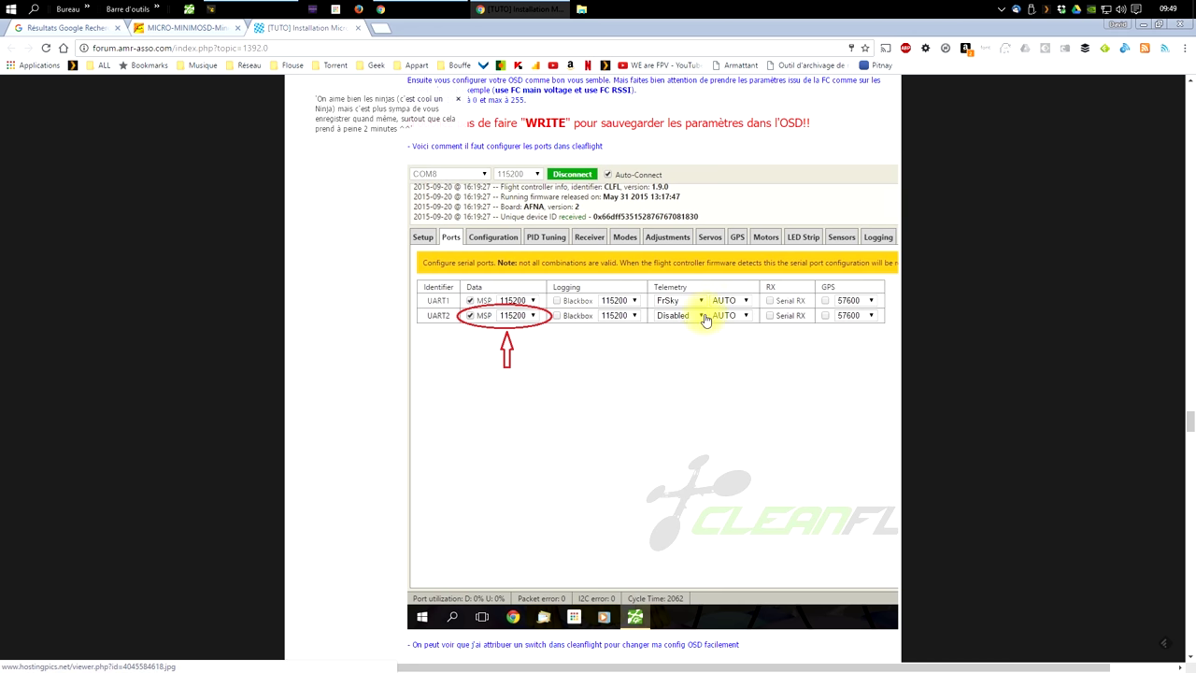
# Step: Switch to Betaflight Configurator and connect to the flight controller on COM6 at 115200 baud
pyautogui.click(241, 9)
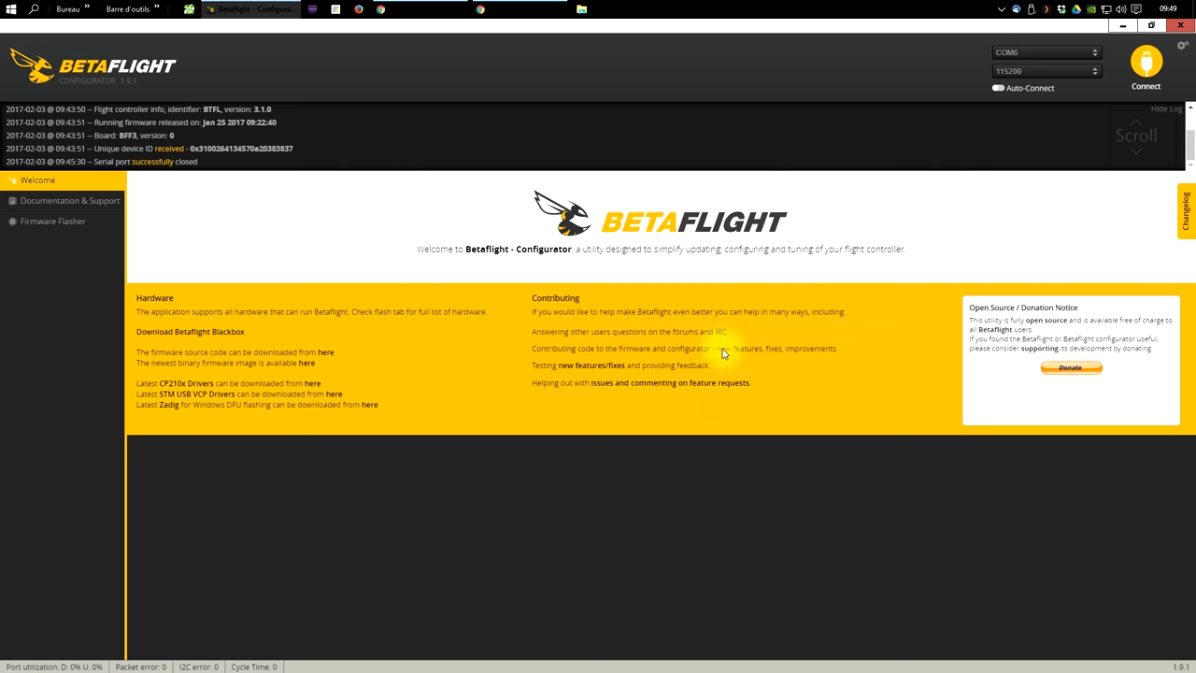
pyautogui.click(1146, 64)
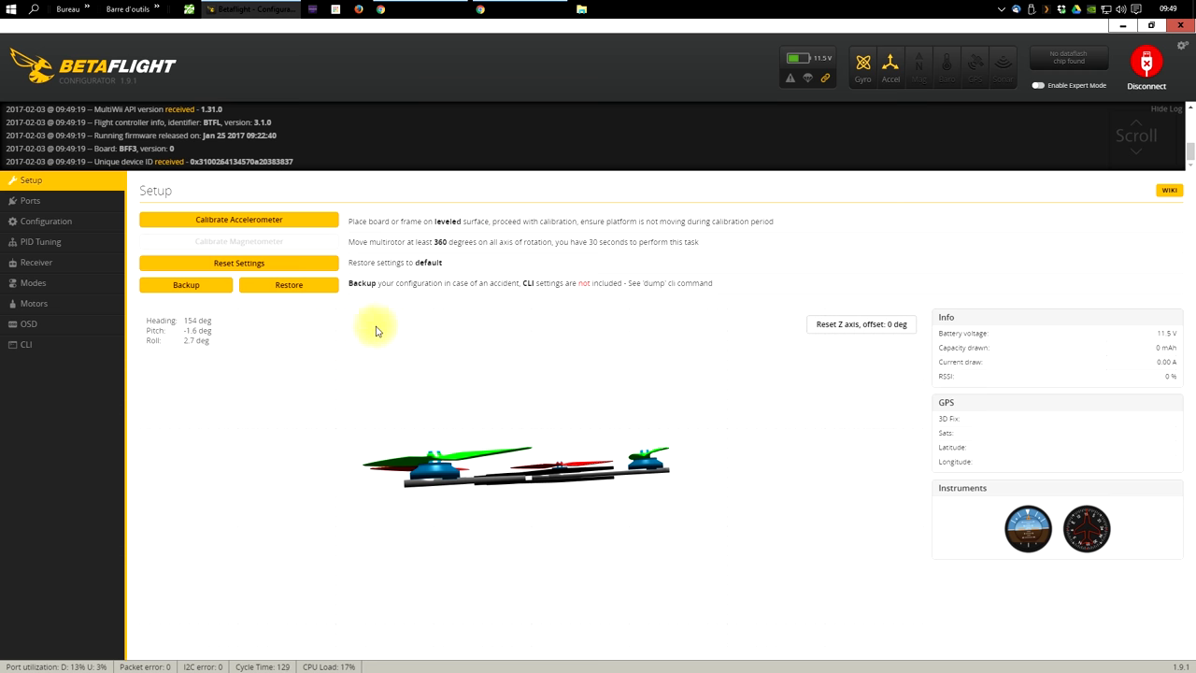
# Step: Check the OSD option among the other features in the flight controller's configuration settings
pyautogui.click(14, 222)
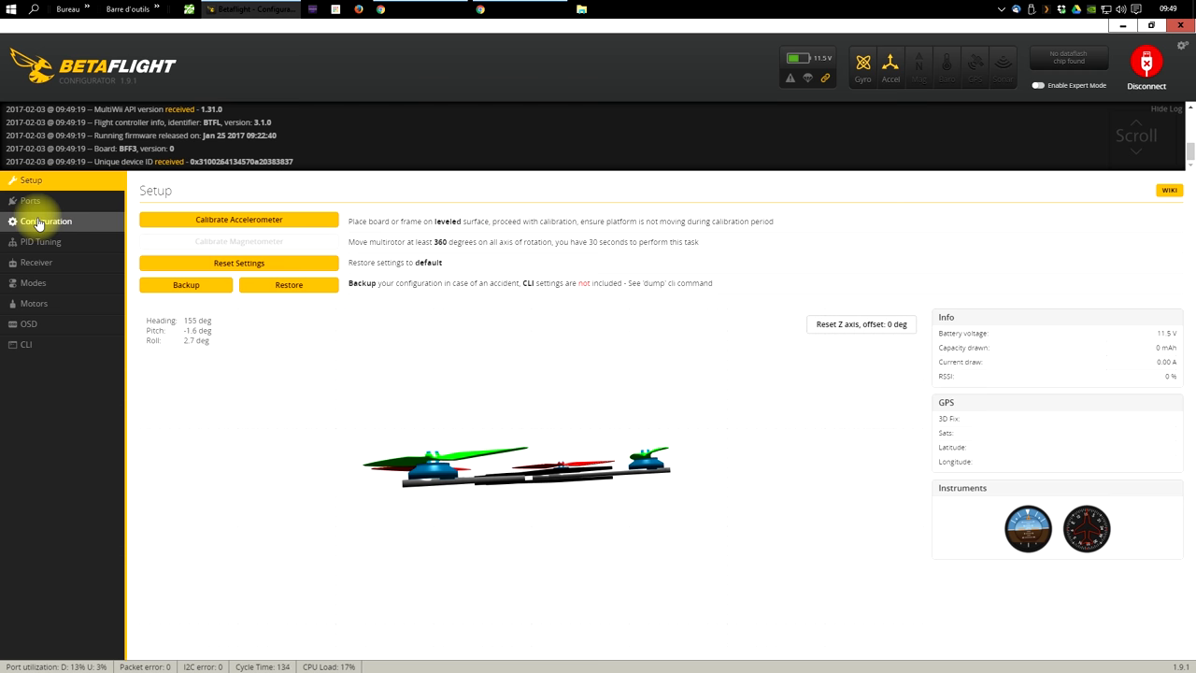
pyautogui.scroll(-4, 411, 447)
pyautogui.scroll(-4, 432, 446)
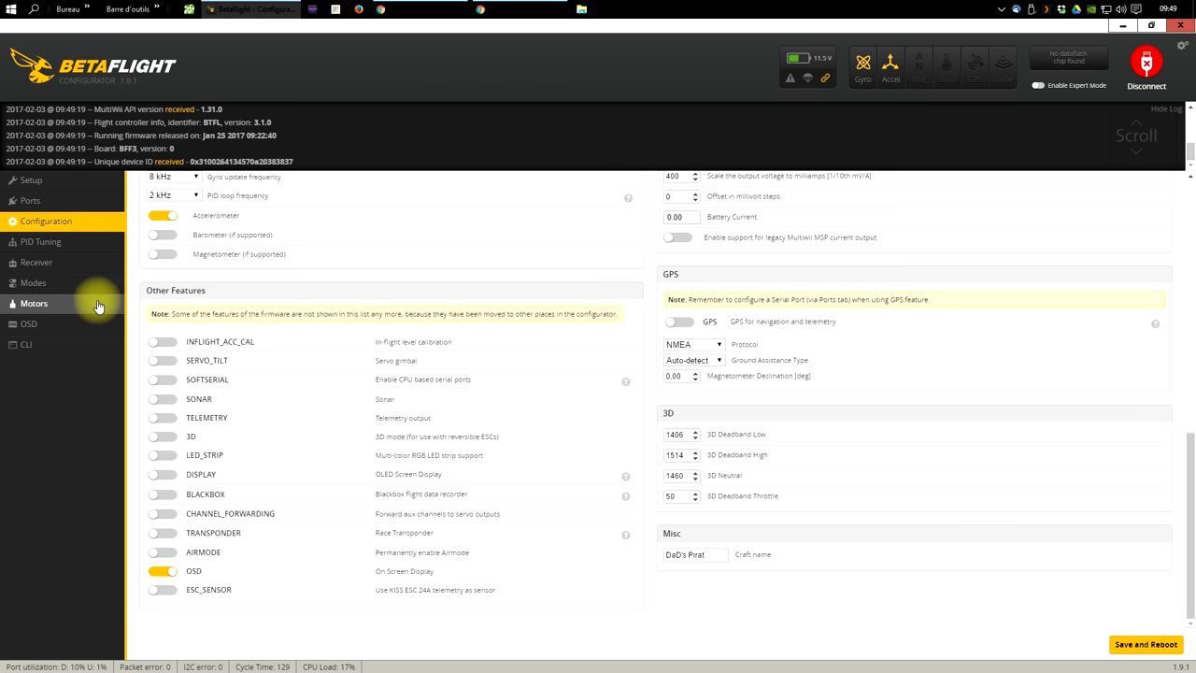
# Step: Open the OSD settings and hide the Betaflight logo in the preview
pyautogui.click(28, 327)
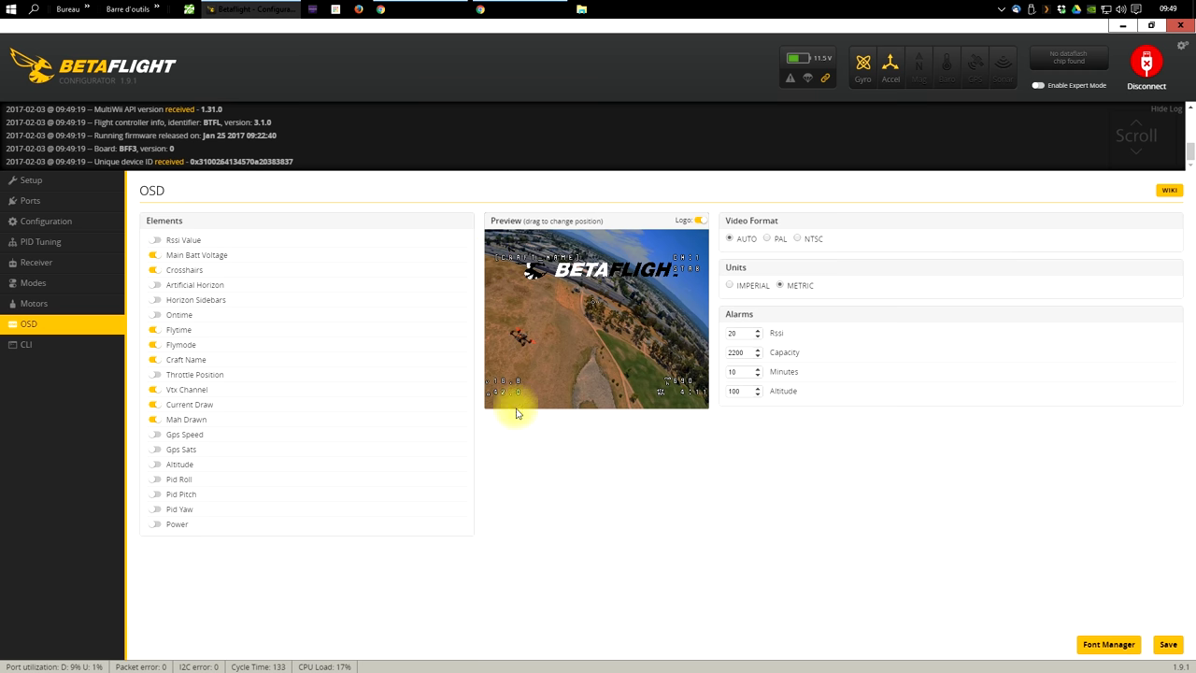
pyautogui.click(702, 222)
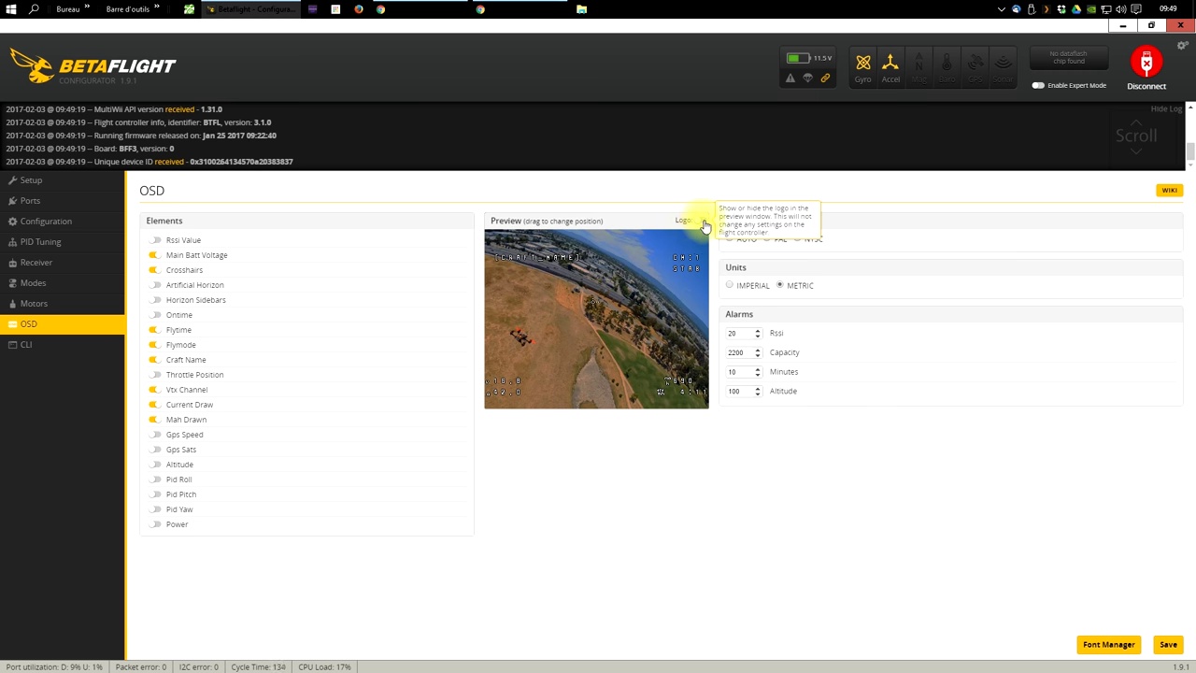
pyautogui.click(700, 222)
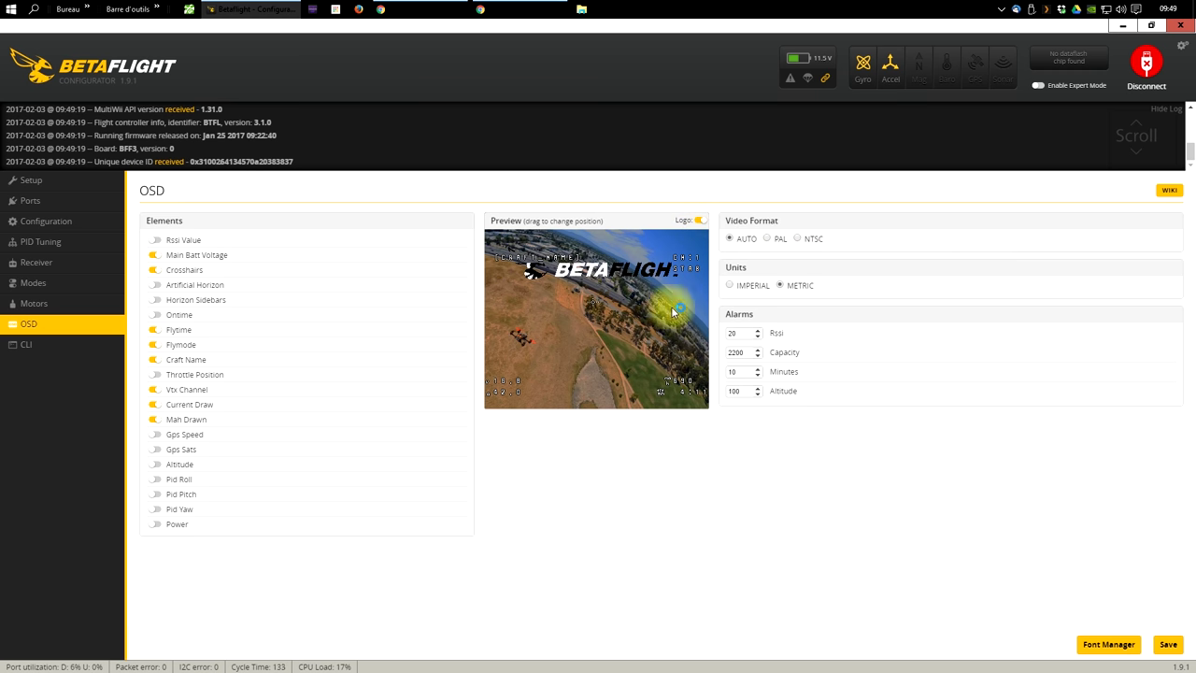
pyautogui.click(699, 221)
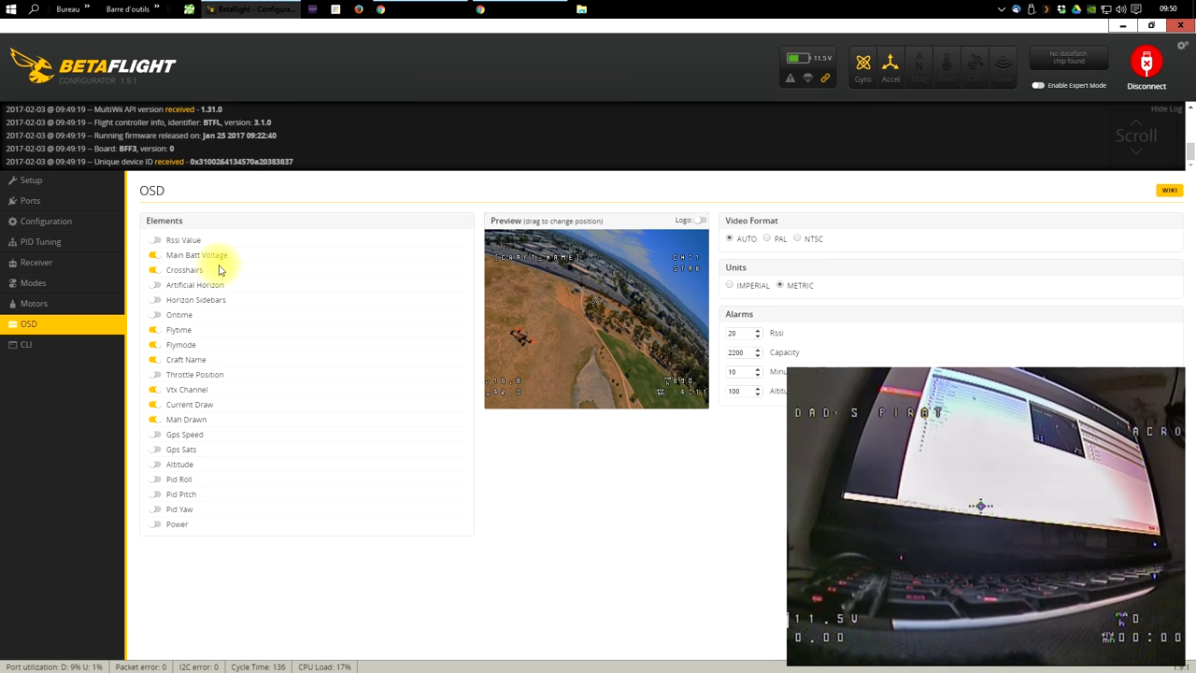
# Step: Temporarily show the Rssi Value element and try moving it within the OSD preview
pyautogui.click(154, 252)
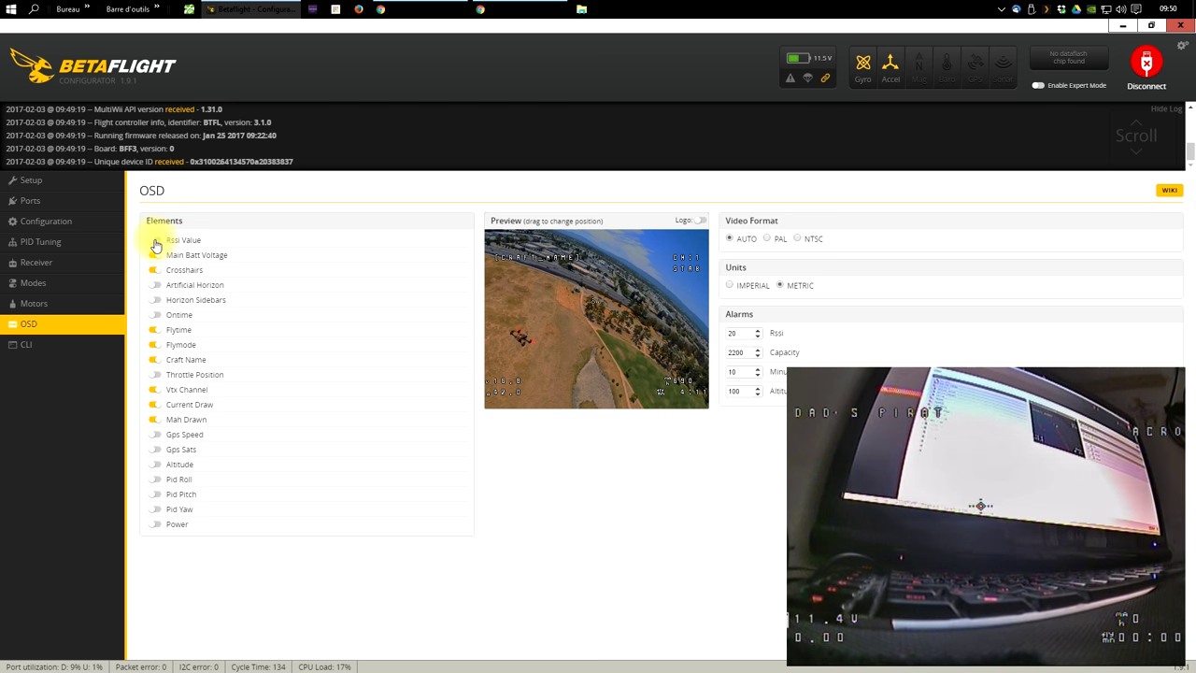
pyautogui.moveTo(686, 235); pyautogui.dragTo(660, 235)
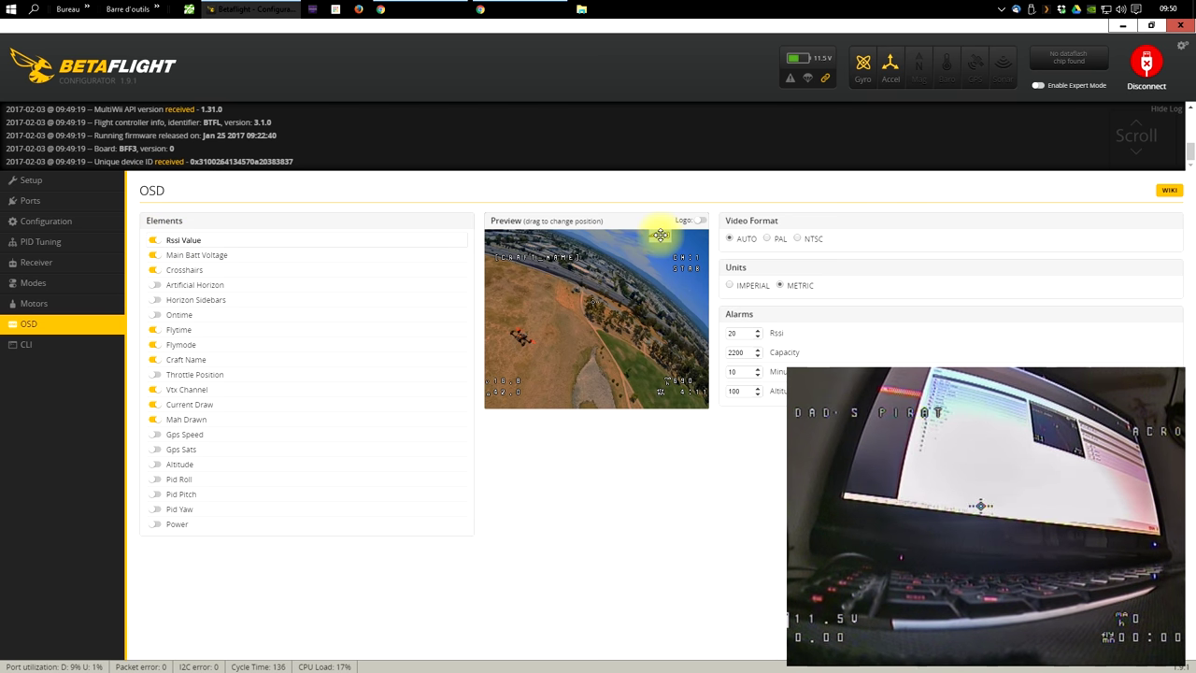
pyautogui.moveTo(612, 299); pyautogui.dragTo(686, 328)
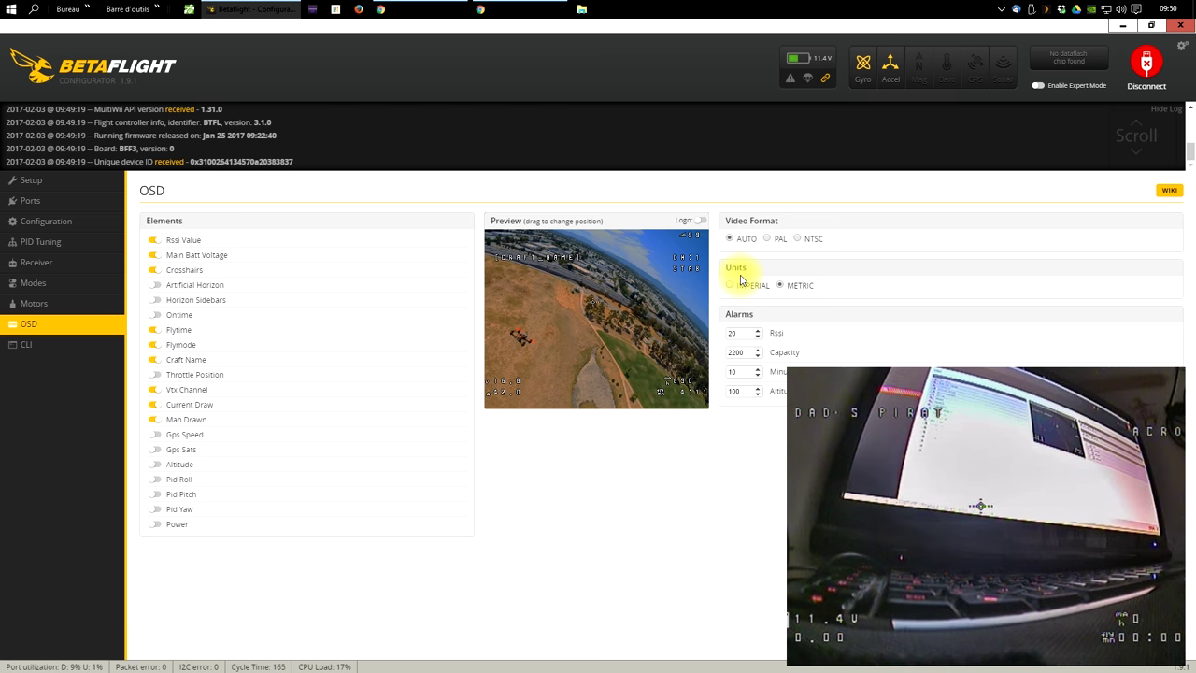
pyautogui.click(154, 241)
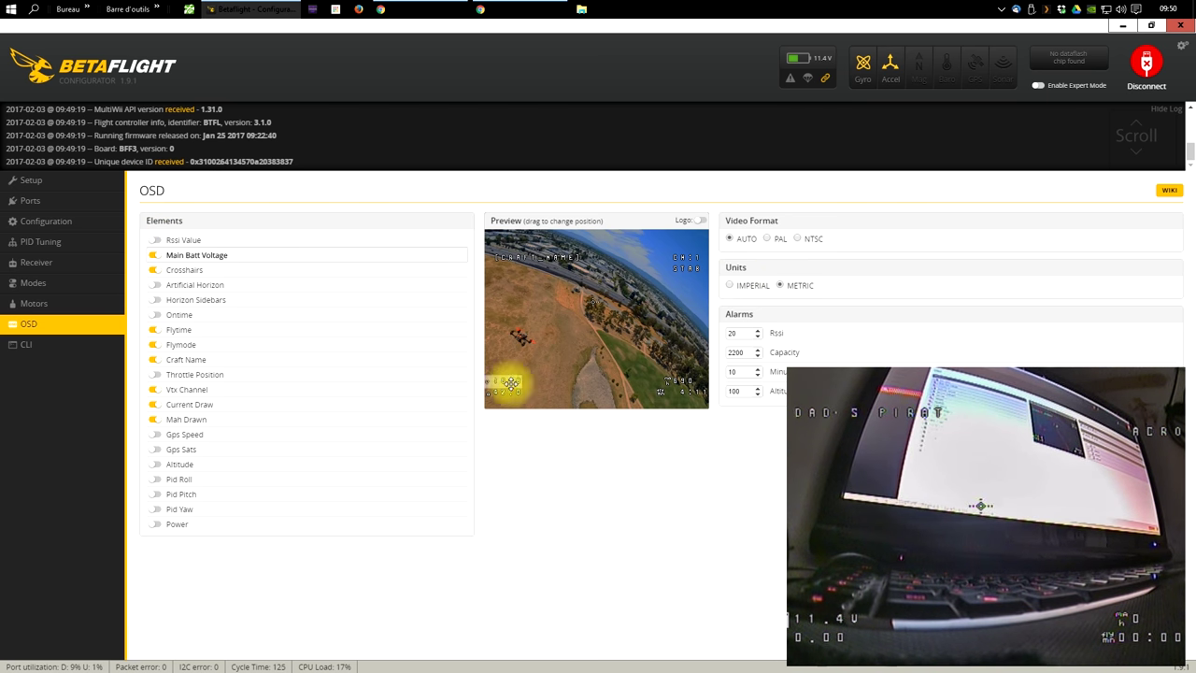
# Step: Try moving the Main Batt Voltage element to the middle of the OSD preview, then return it to the lower-left corner
pyautogui.click(157, 261)
pyautogui.moveTo(499, 382); pyautogui.dragTo(582, 326)
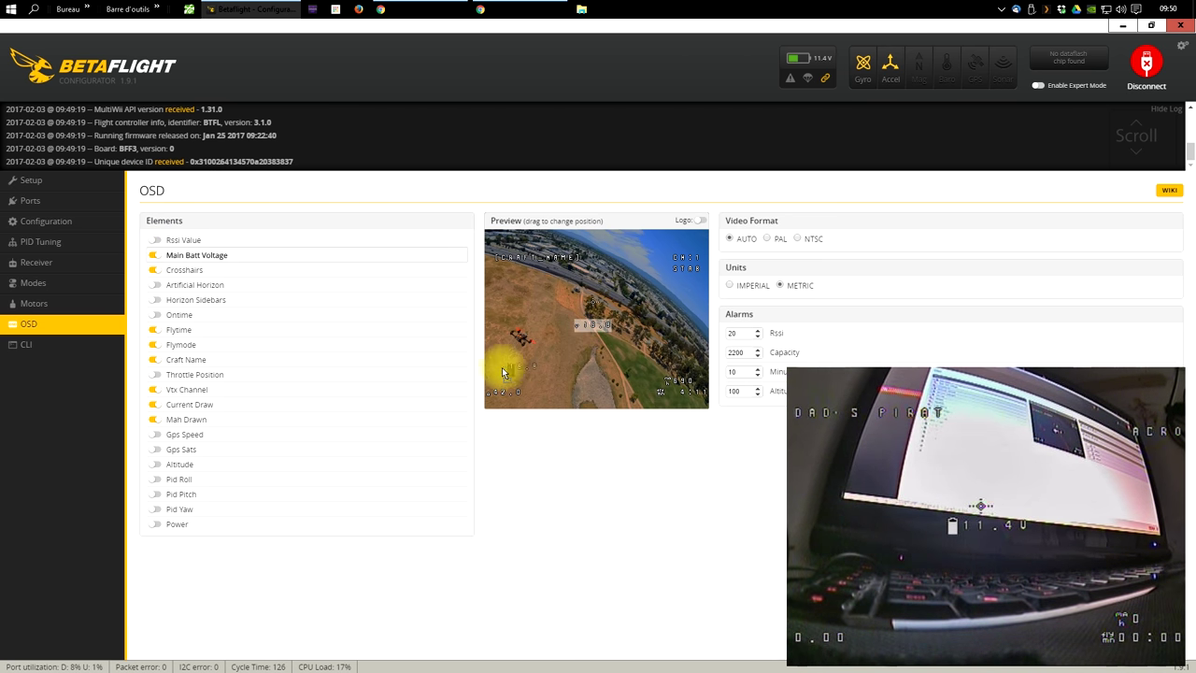
pyautogui.moveTo(489, 383); pyautogui.dragTo(490, 383)
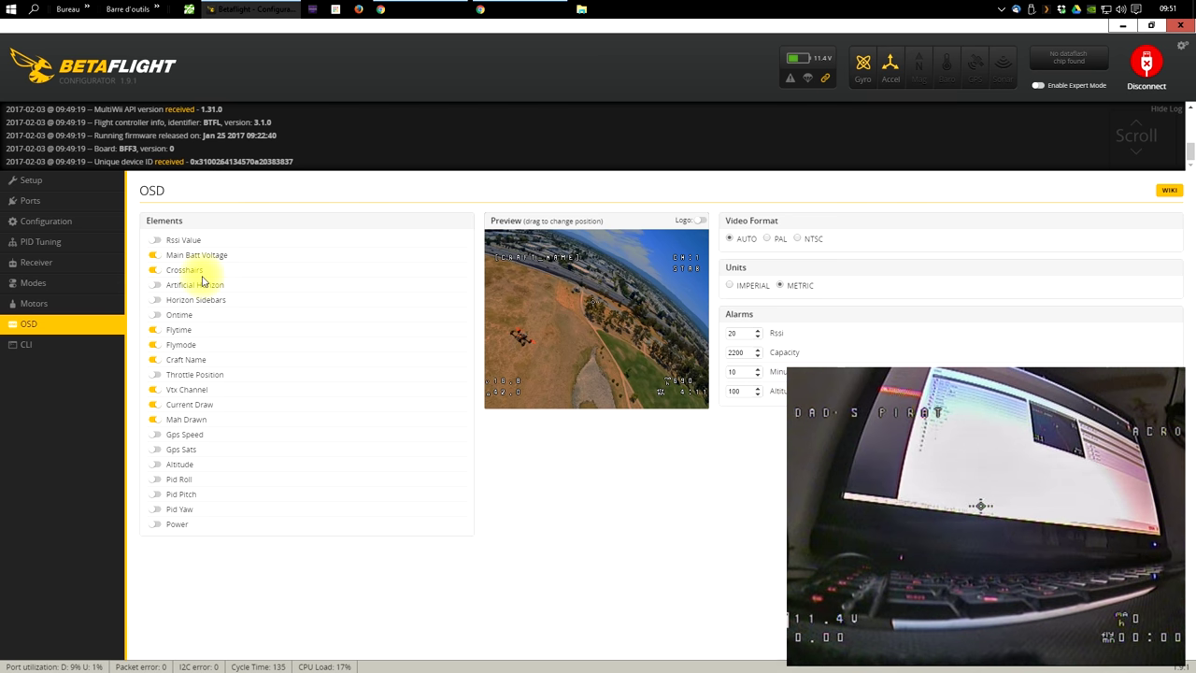
# Step: Try the display toggles for the Crosshairs, Artificial Horizon, Horizon Sidebars and Flytime elements, restoring each one's original setting
pyautogui.click(156, 270)
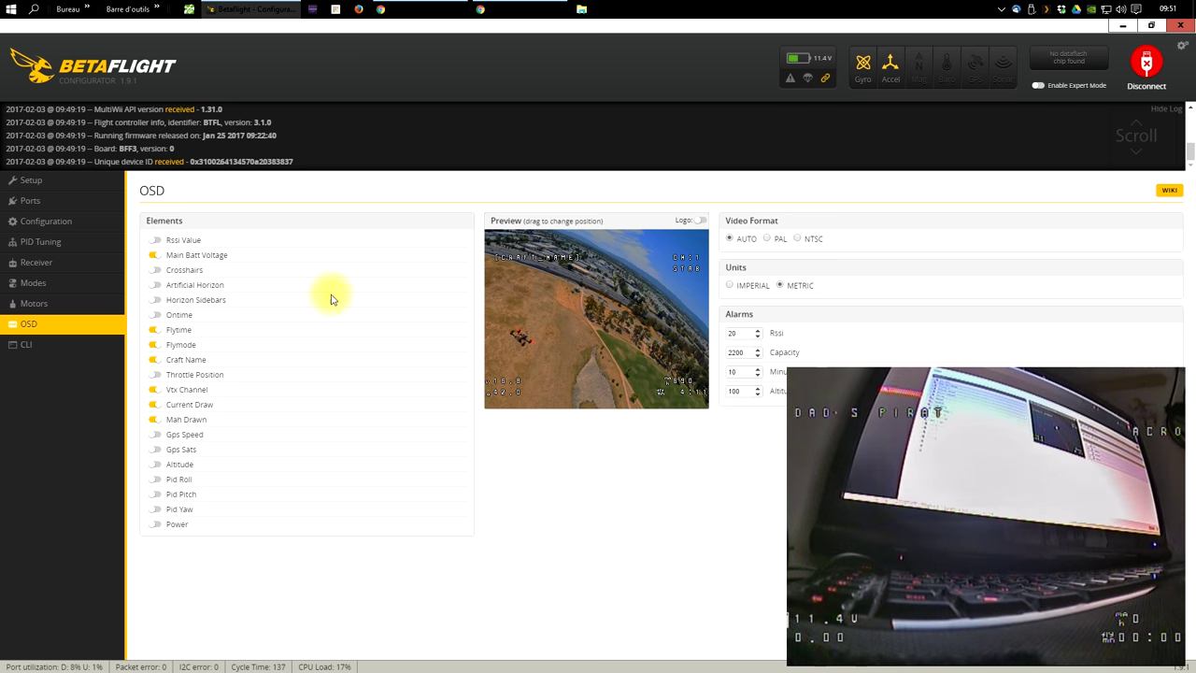
pyautogui.click(154, 271)
pyautogui.click(149, 295)
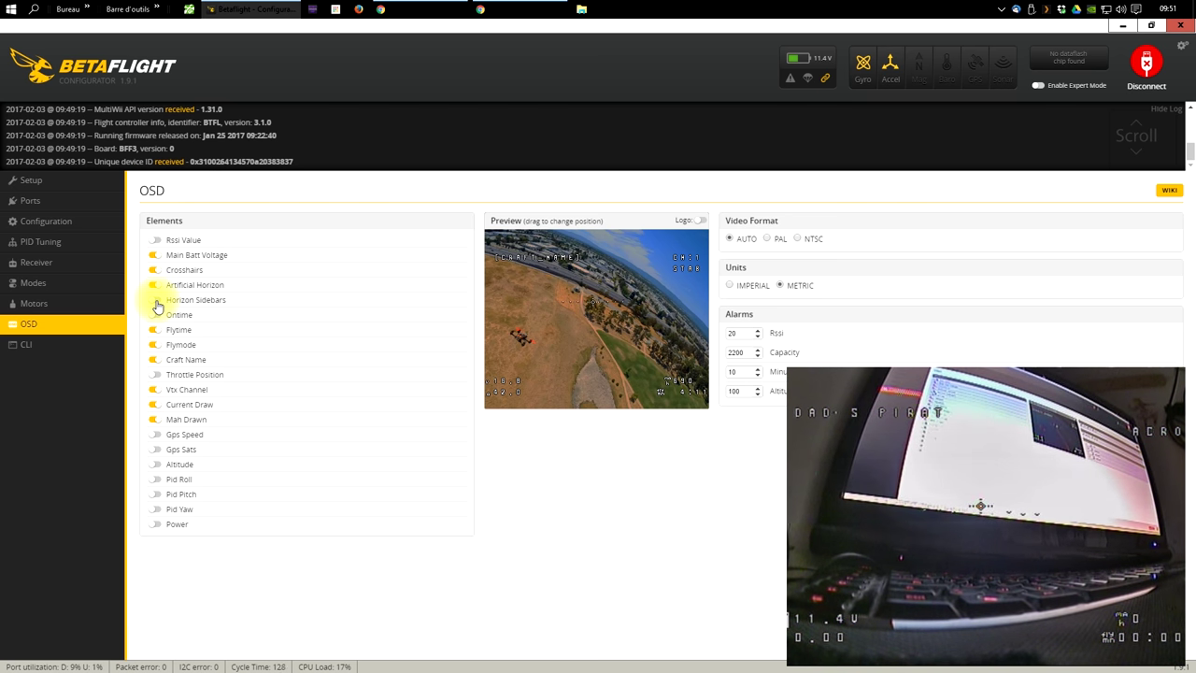
pyautogui.click(154, 286)
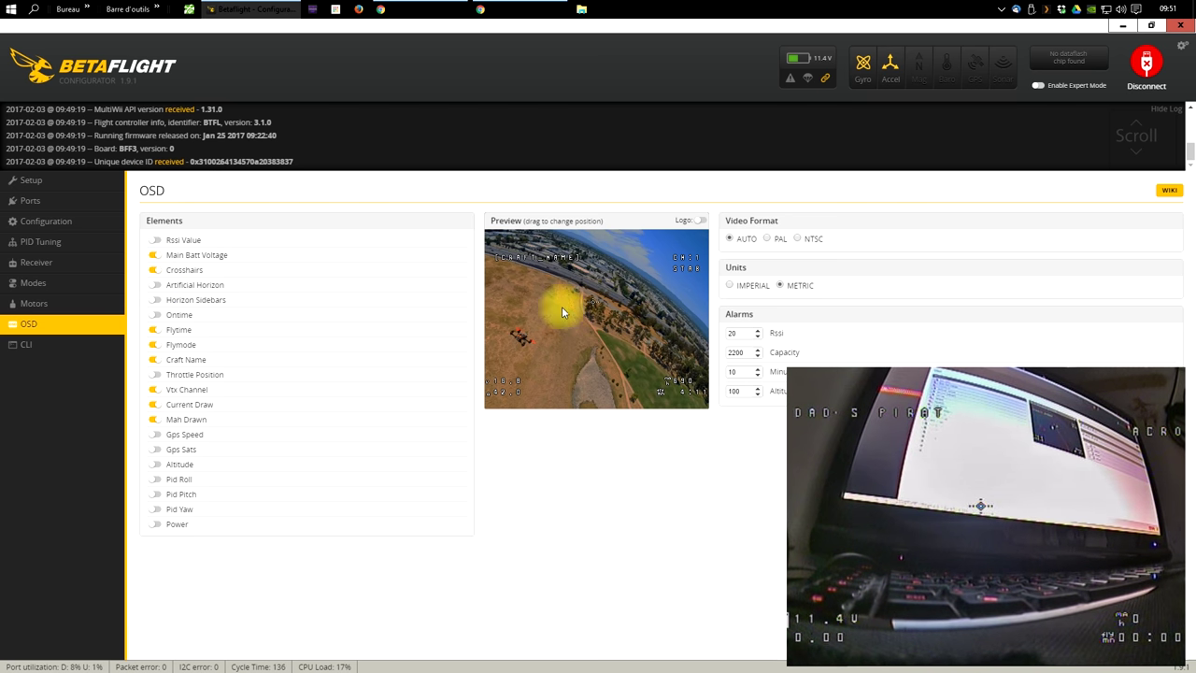
pyautogui.click(154, 300)
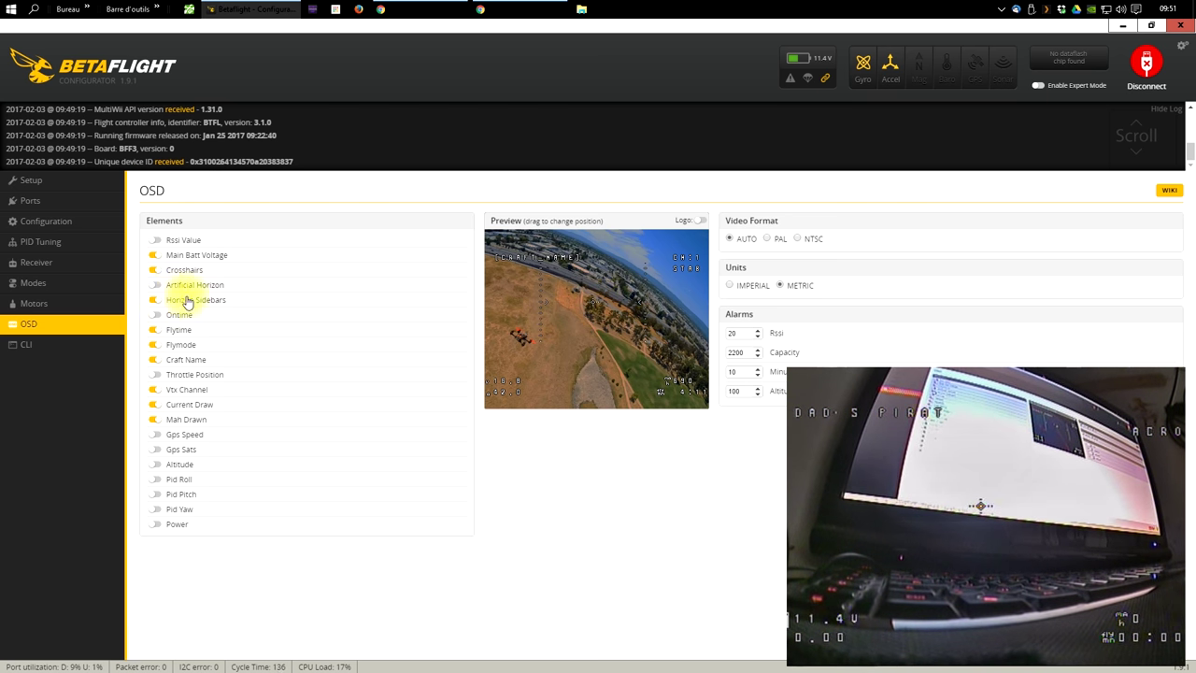
pyautogui.click(155, 329)
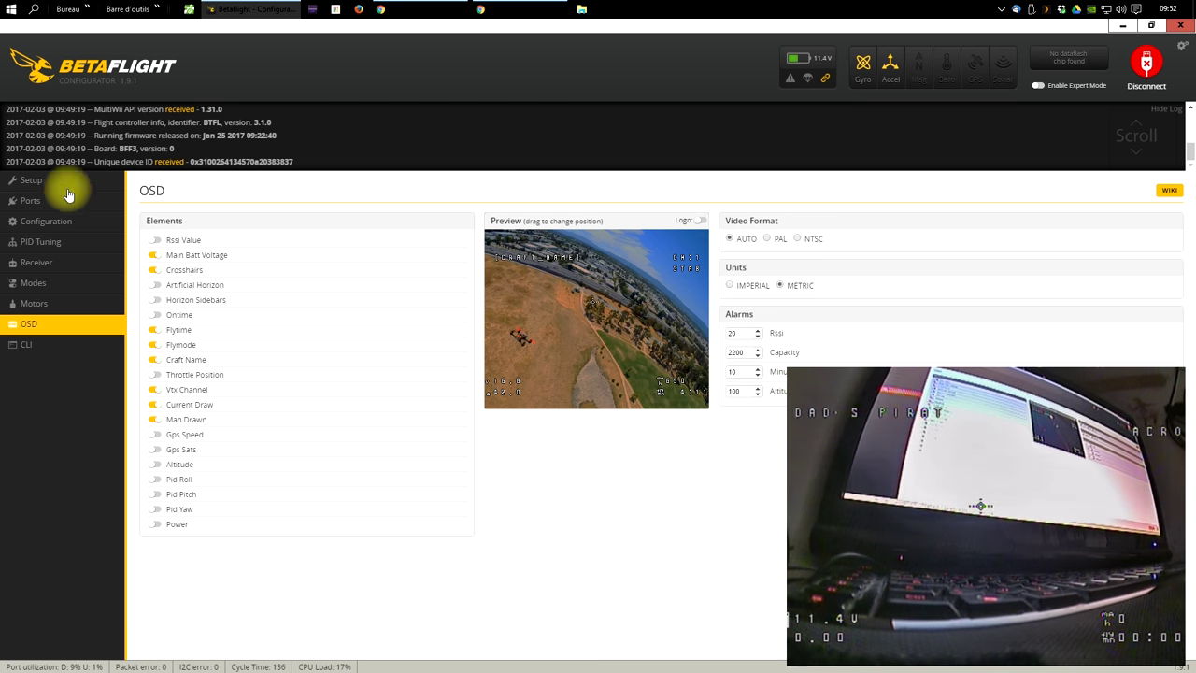
# Step: Locate the Craft name field in the configuration's Misc section and check its text
pyautogui.click(28, 224)
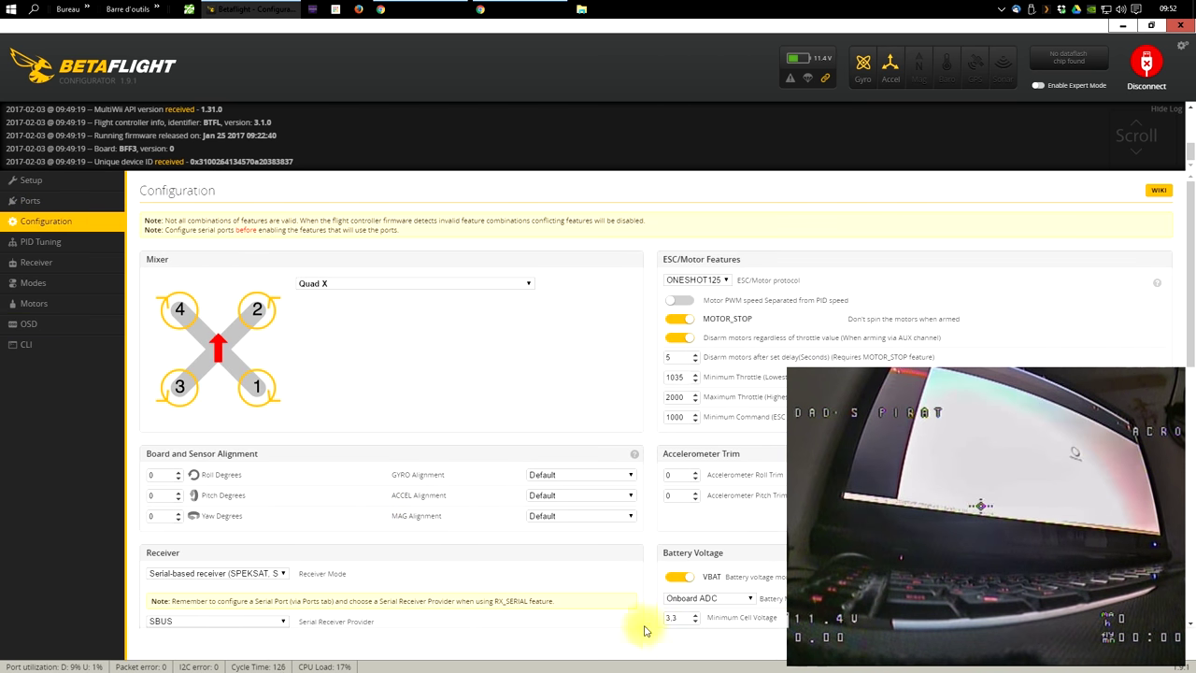
pyautogui.scroll(-10, 654, 589)
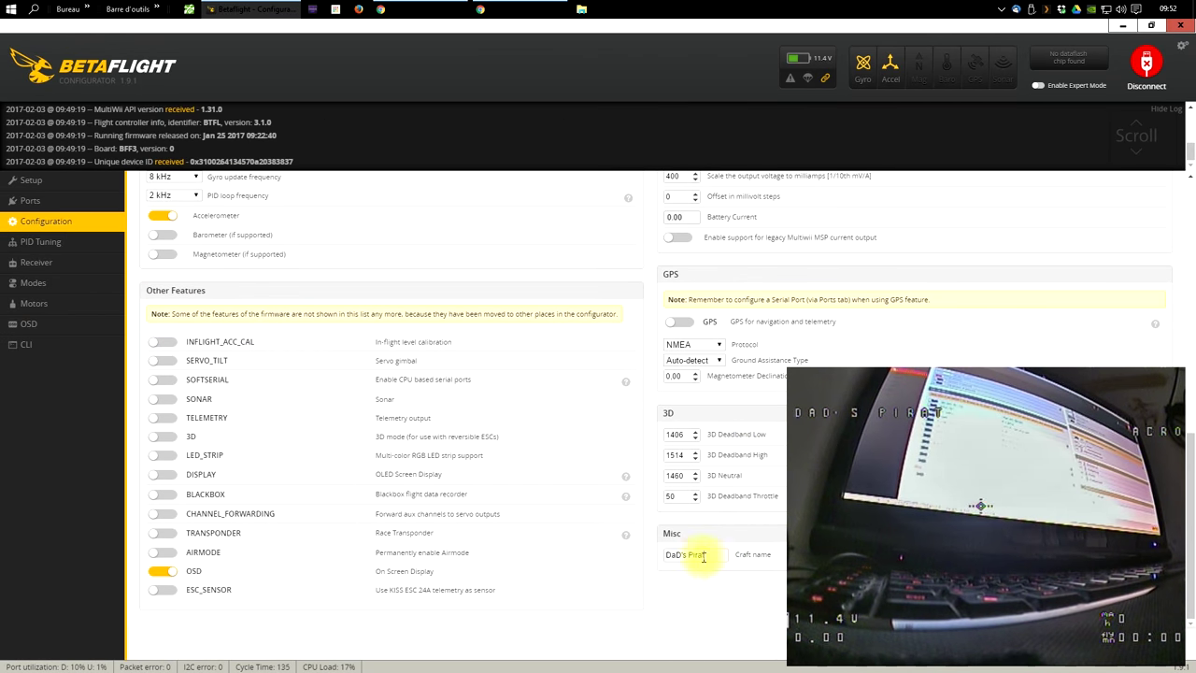
pyautogui.tripleClick(713, 552)
pyautogui.moveTo(680, 555); pyautogui.dragTo(721, 553)
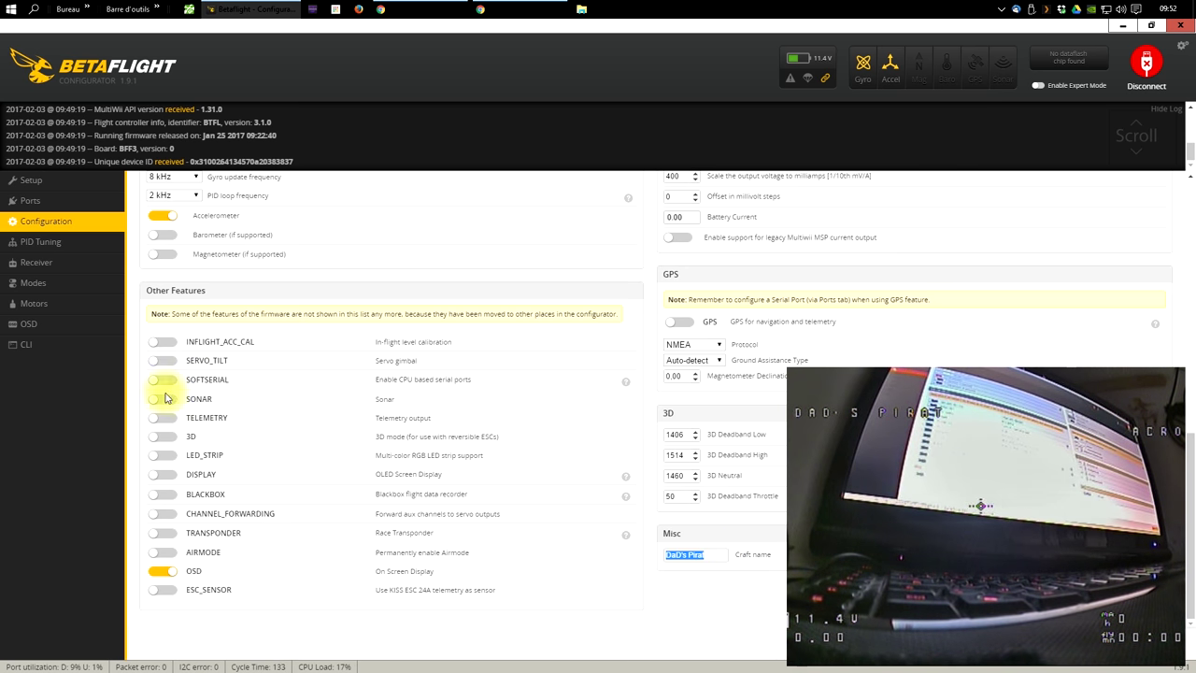
pyautogui.click(775, 557)
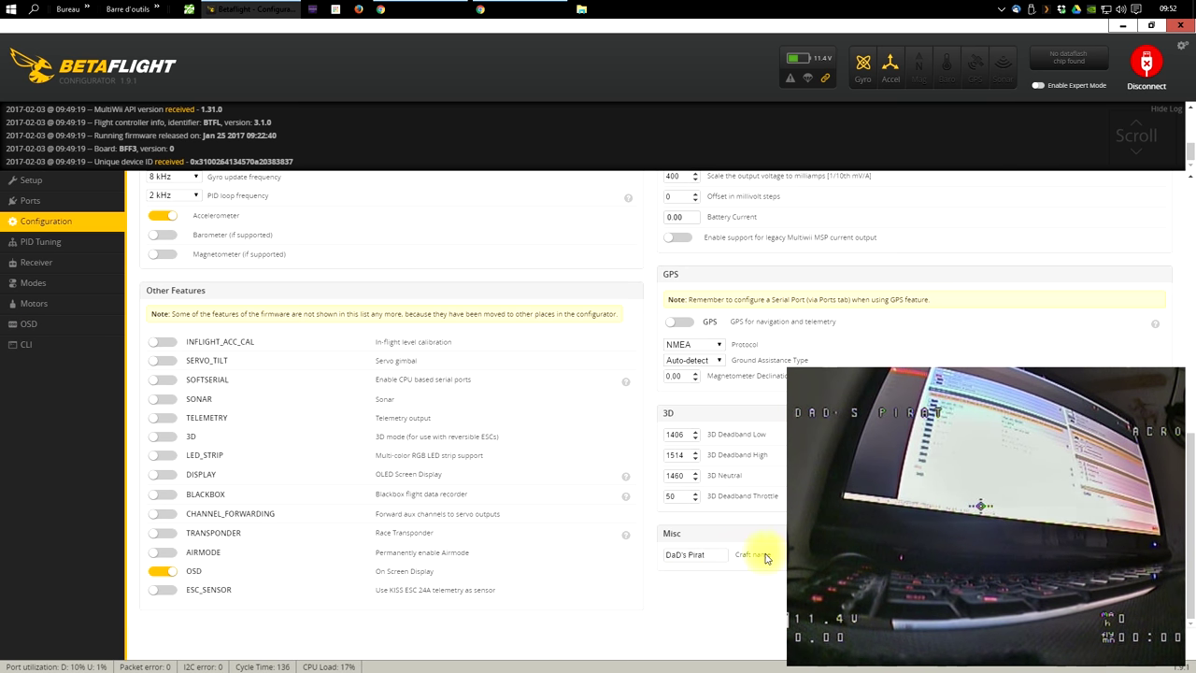
# Step: Return to the OSD settings and try the Vtx Channel and Current Draw display toggles, restoring their original settings
pyautogui.click(31, 327)
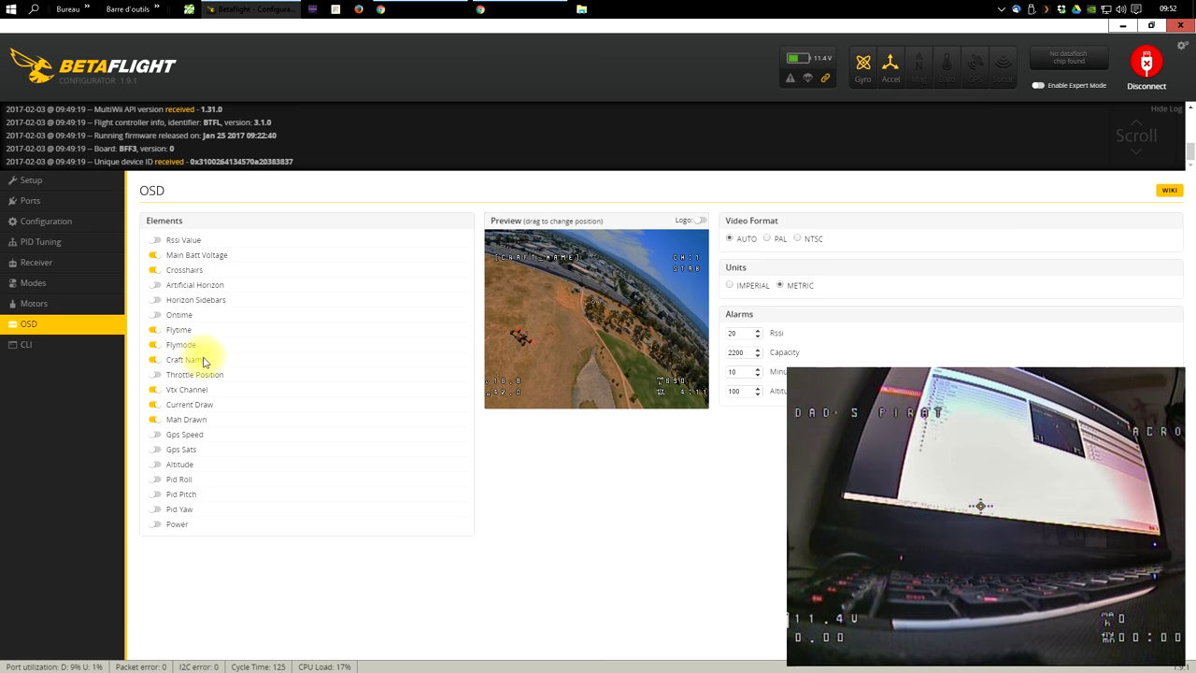
pyautogui.click(153, 378)
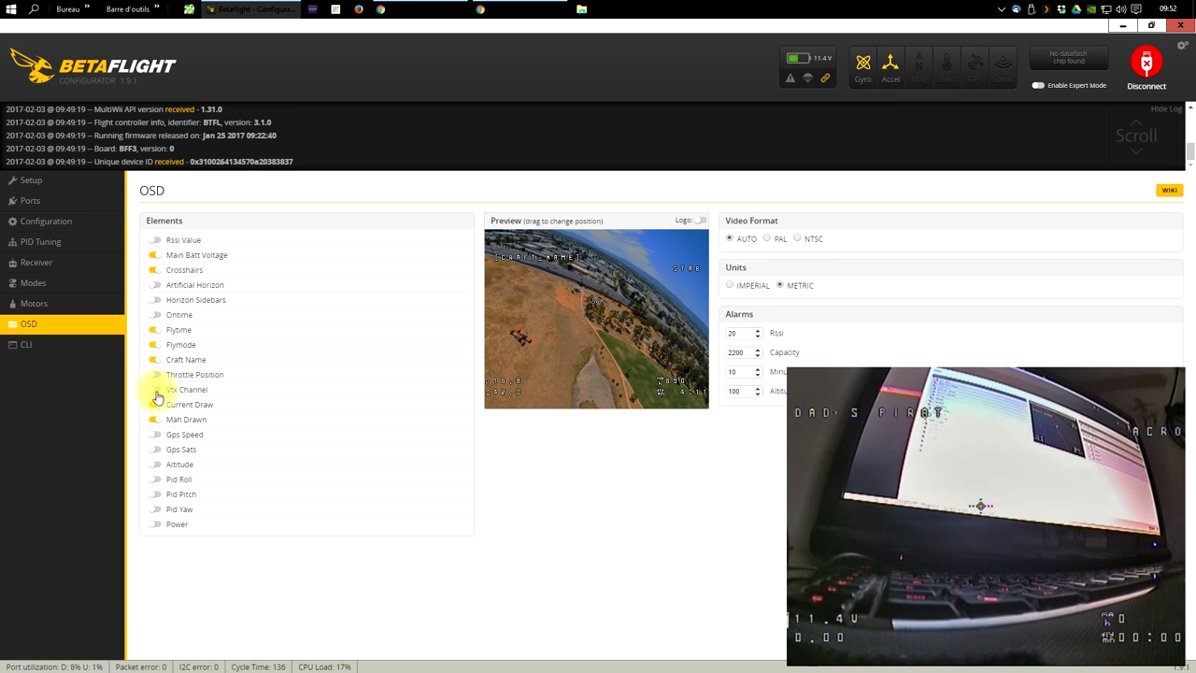
pyautogui.click(155, 390)
pyautogui.click(157, 405)
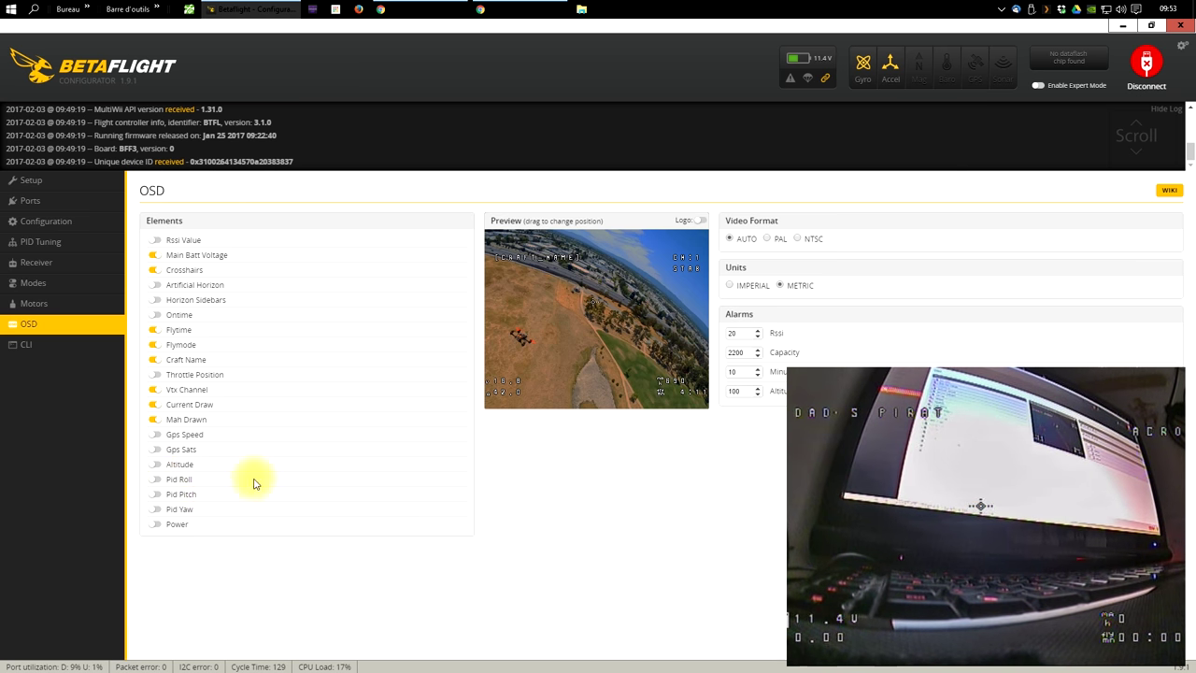
# Step: Temporarily show the Pid Roll, Pid Pitch and Pid Yaw elements on the OSD
pyautogui.click(154, 480)
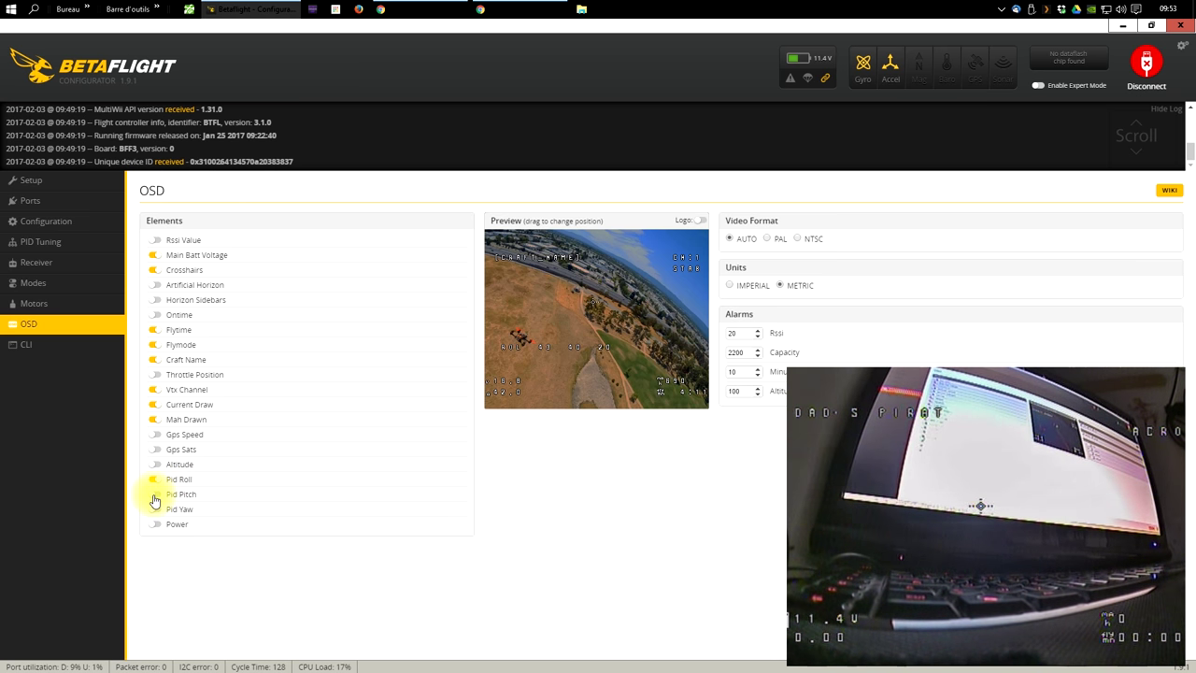
pyautogui.click(154, 494)
pyautogui.click(154, 510)
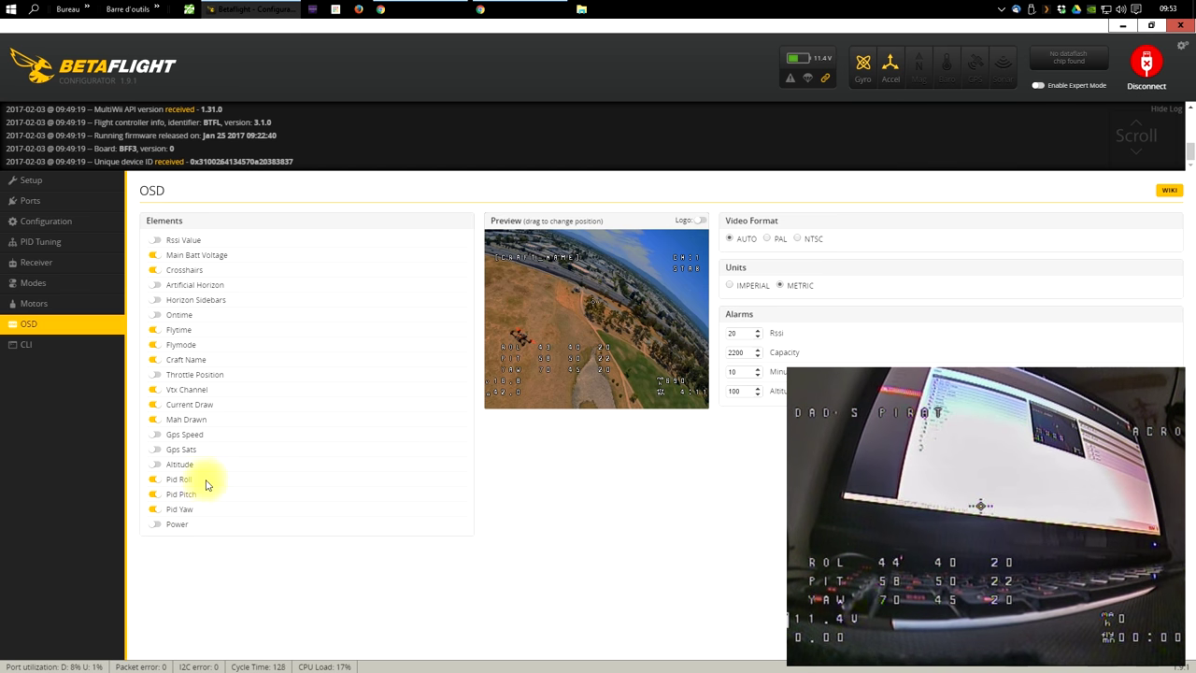
# Step: Try moving the PID elements higher in the OSD preview, placing Pid Roll near the left edge below the craft name
pyautogui.moveTo(514, 346); pyautogui.dragTo(523, 324)
pyautogui.moveTo(505, 246); pyautogui.dragTo(495, 278)
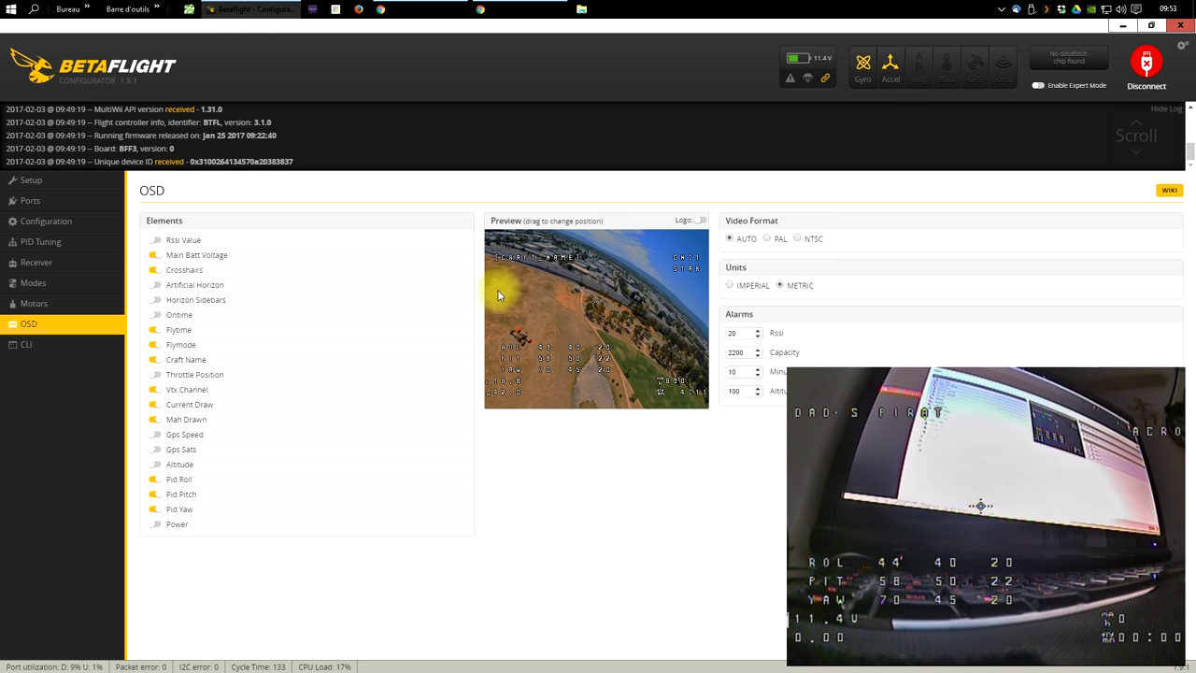
pyautogui.moveTo(516, 361); pyautogui.dragTo(507, 290)
pyautogui.moveTo(508, 367); pyautogui.dragTo(610, 302)
# Step: Hide the Pid Yaw, Pid Pitch and Pid Roll elements again
pyautogui.click(155, 509)
pyautogui.click(155, 494)
pyautogui.click(155, 479)
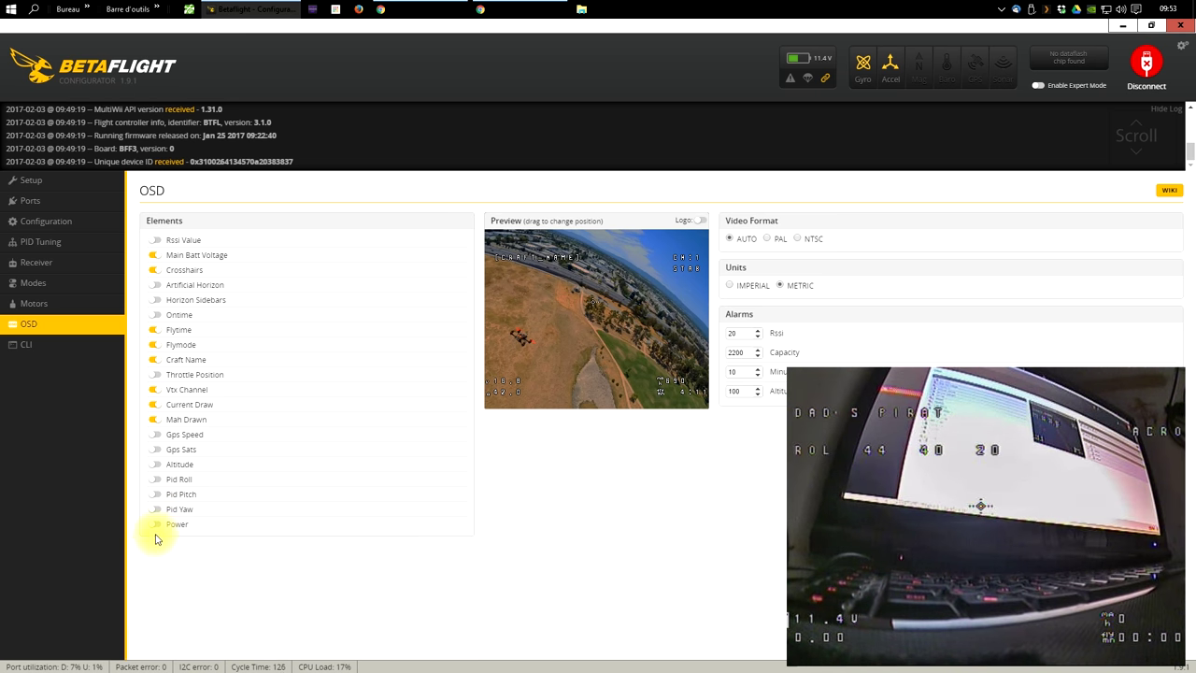
# Step: Temporarily show the Power element, try moving it within the OSD preview, and hide it again
pyautogui.click(155, 524)
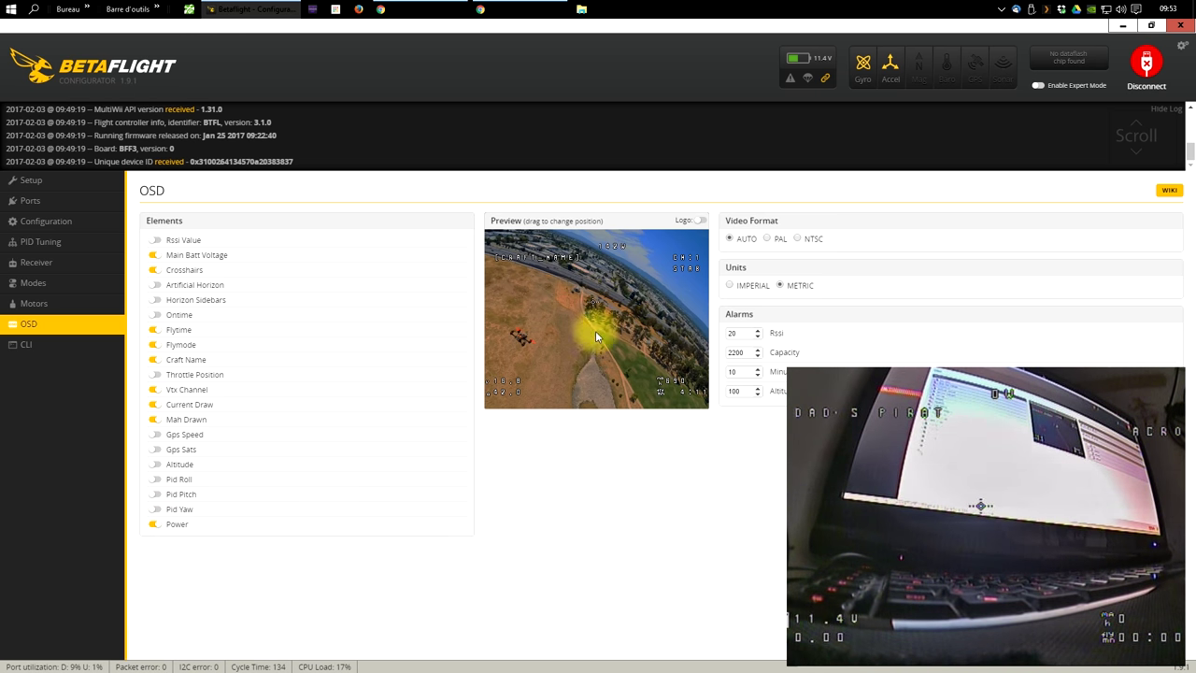
pyautogui.moveTo(610, 247); pyautogui.dragTo(680, 289)
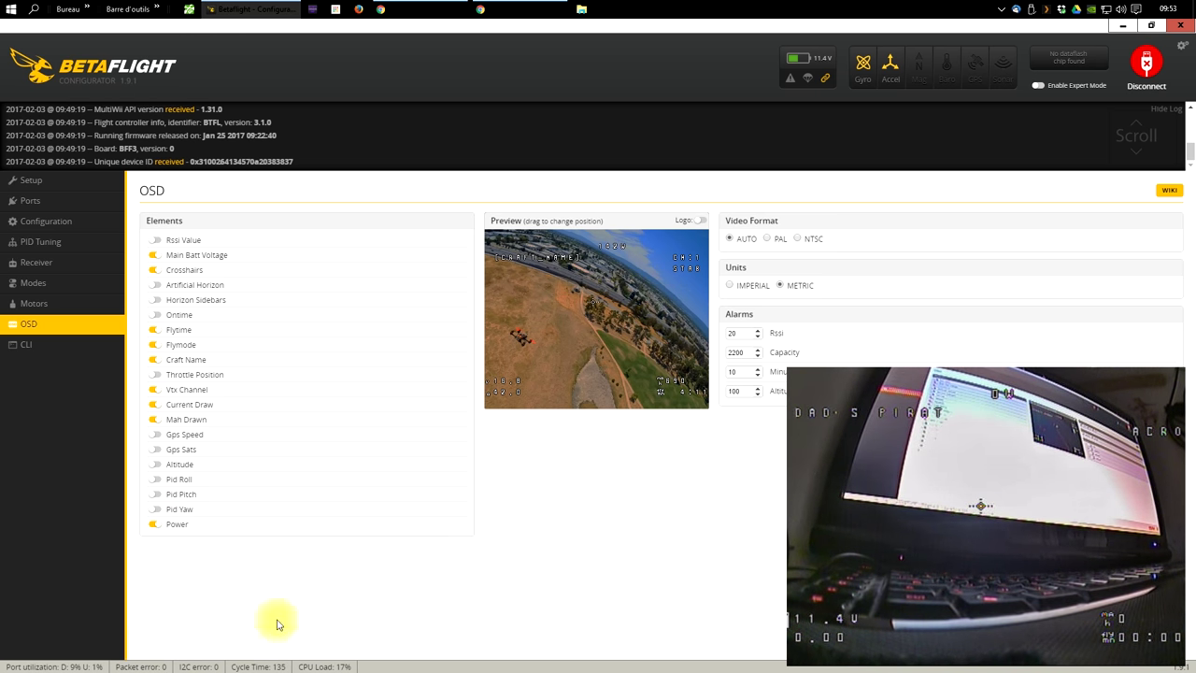
pyautogui.click(155, 524)
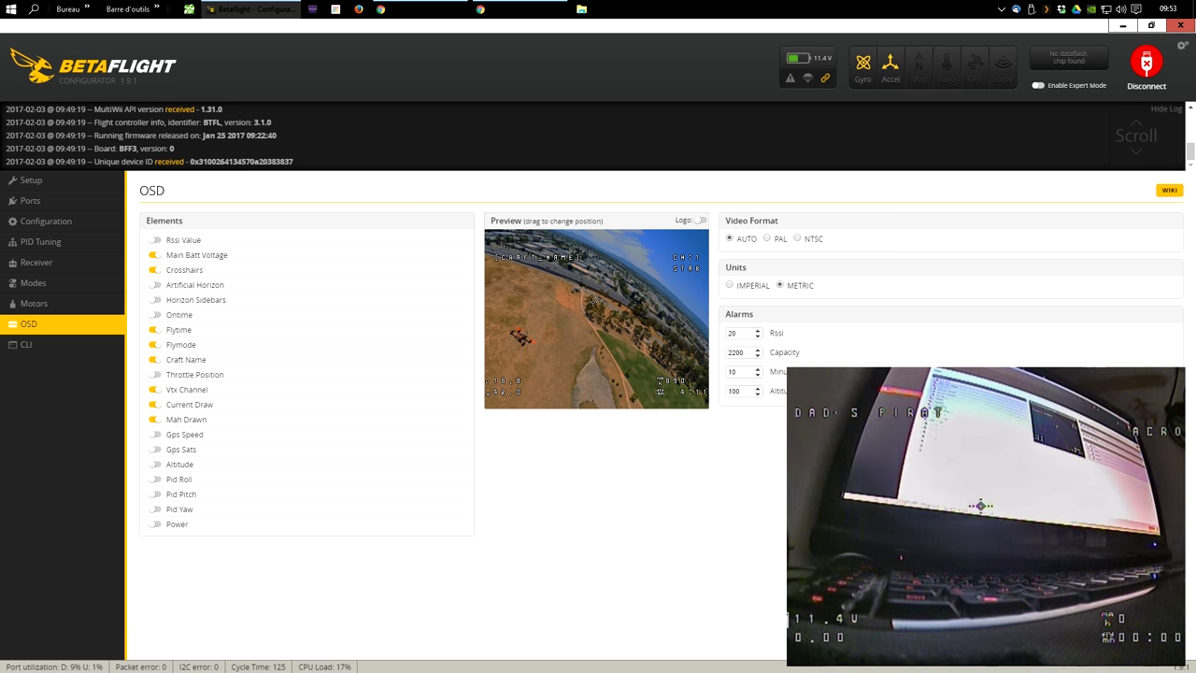
# Step: Examine the Capacity and Minutes thresholds in the OSD alarm settings
pyautogui.doubleClick(740, 352)
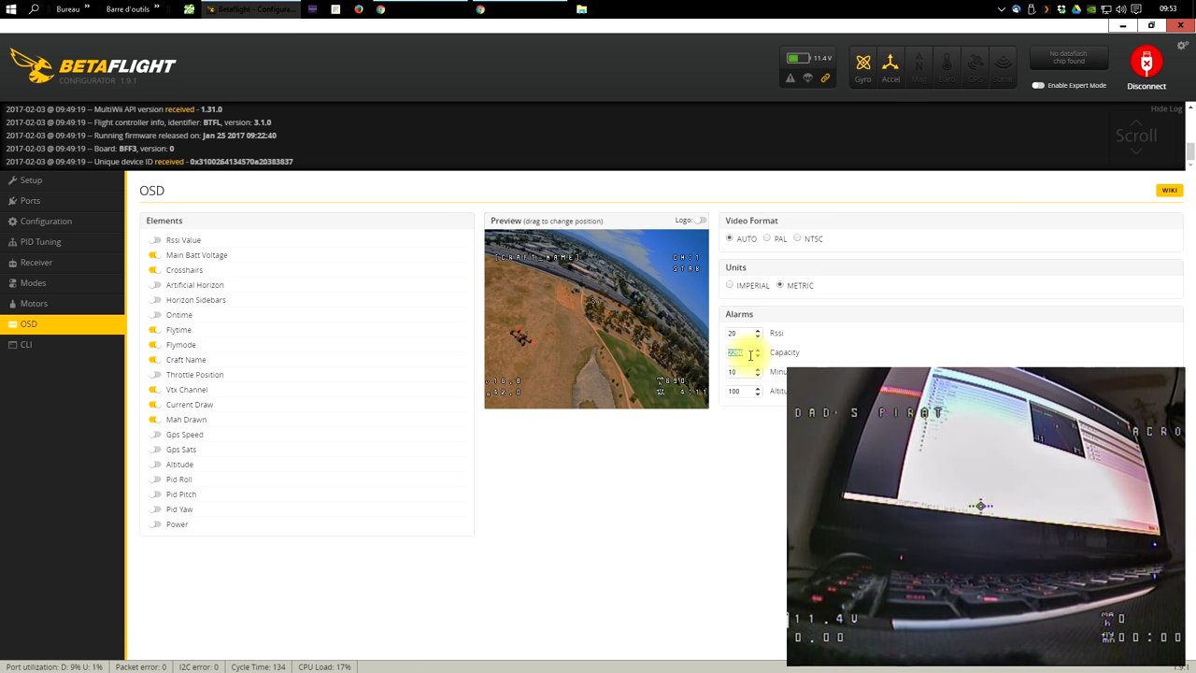
pyautogui.click(739, 457)
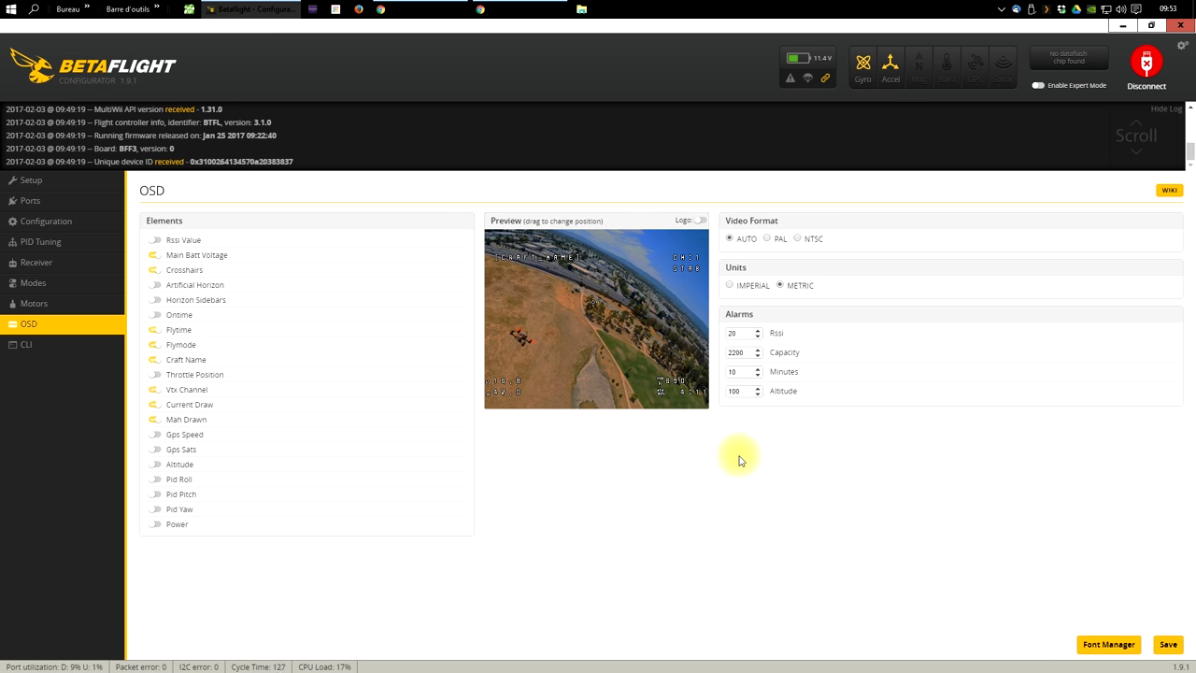
pyautogui.doubleClick(733, 372)
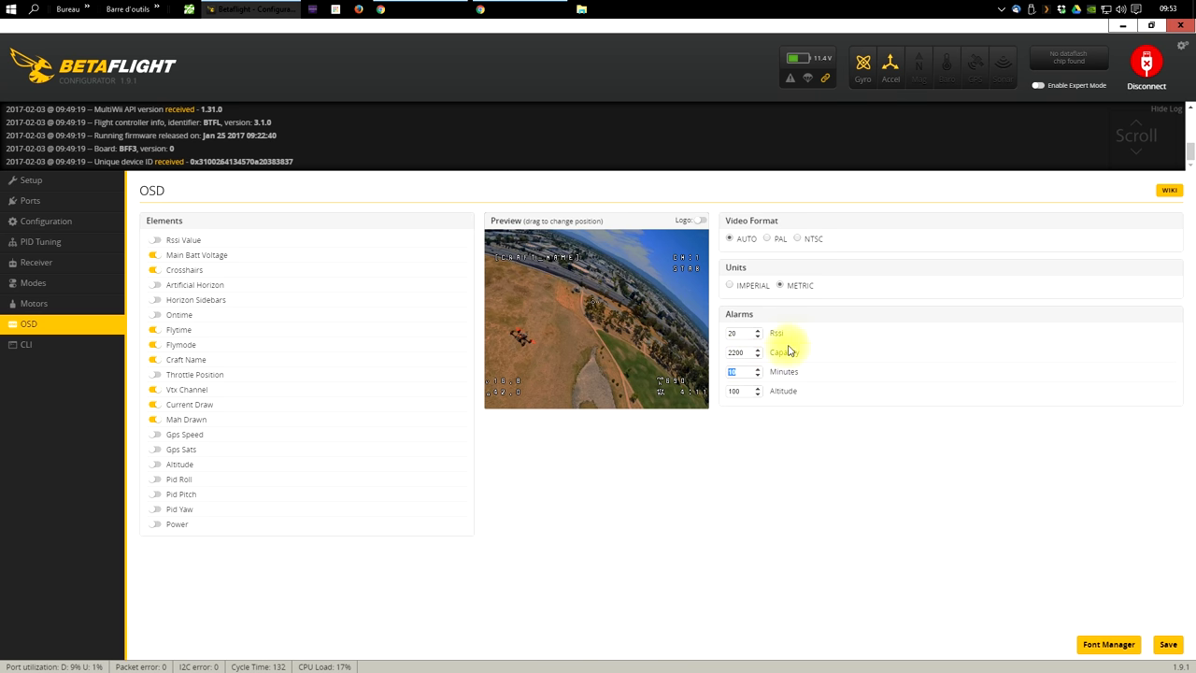